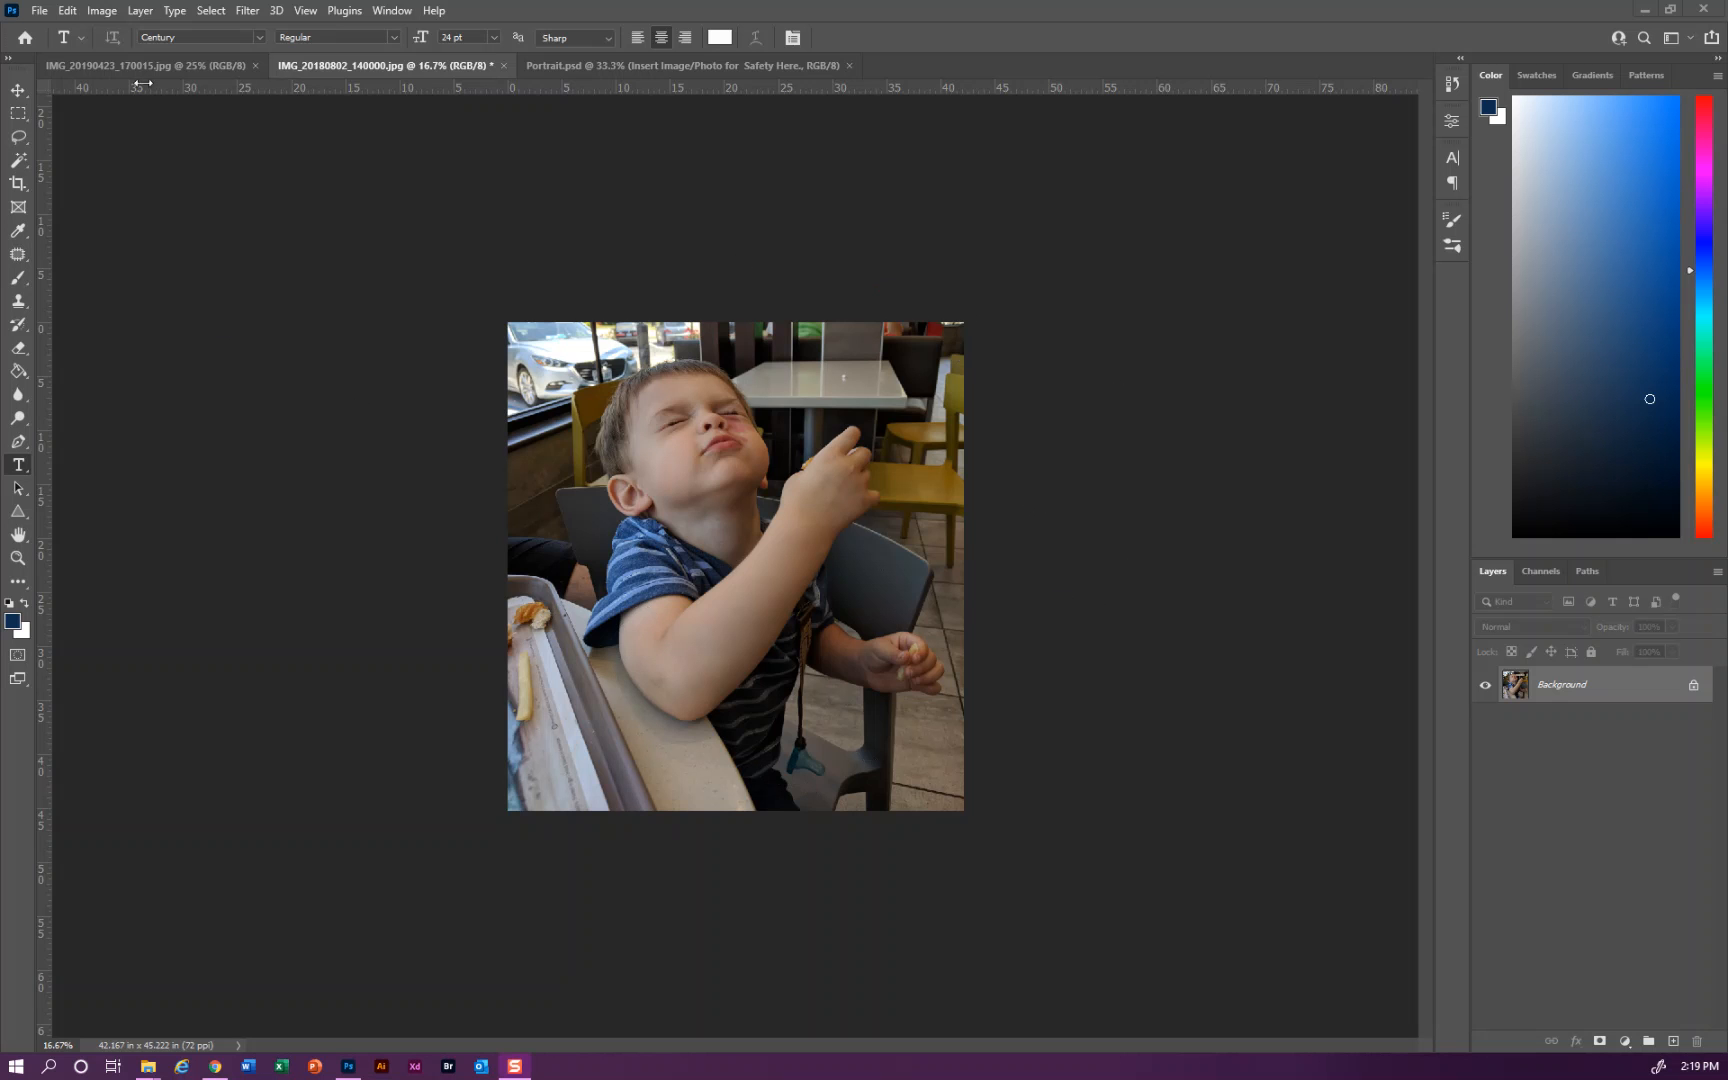
Copy the green plant texture from IMG_20190423_170015.jpg into IMG_20180802_140000.jpg as a new layer, covering the boy's photo.
click(133, 66)
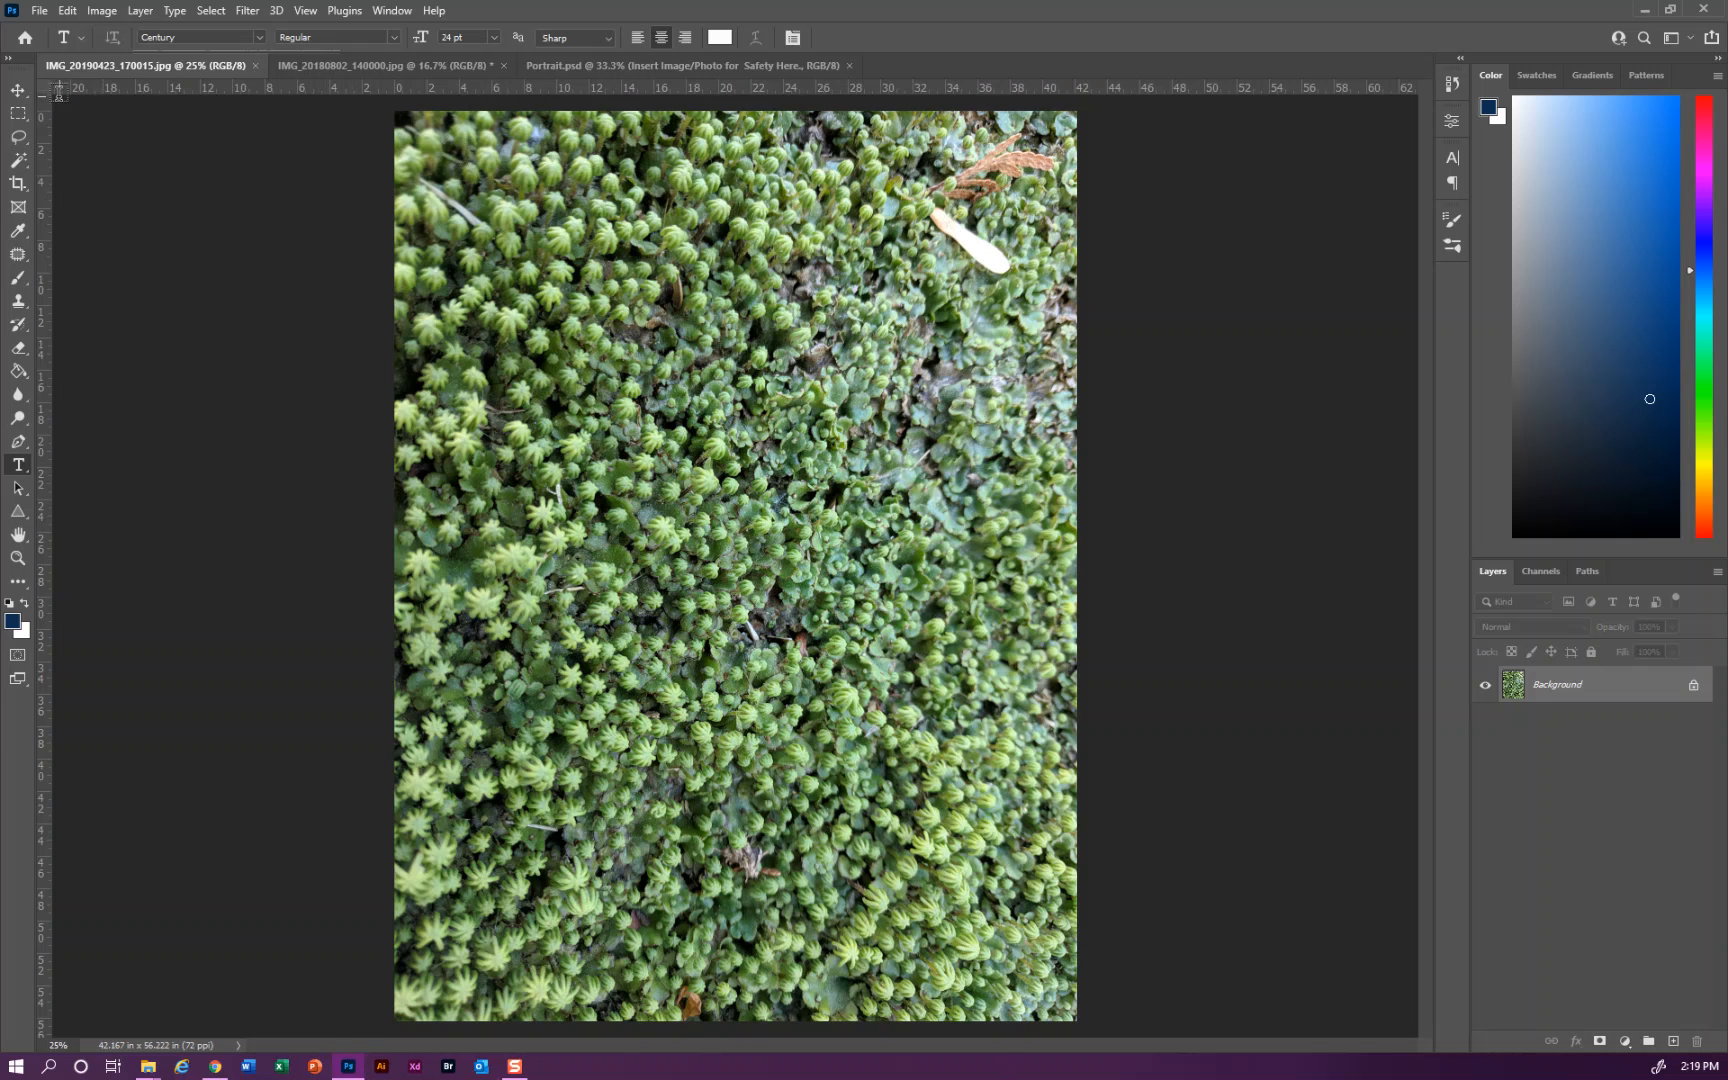
click(21, 96)
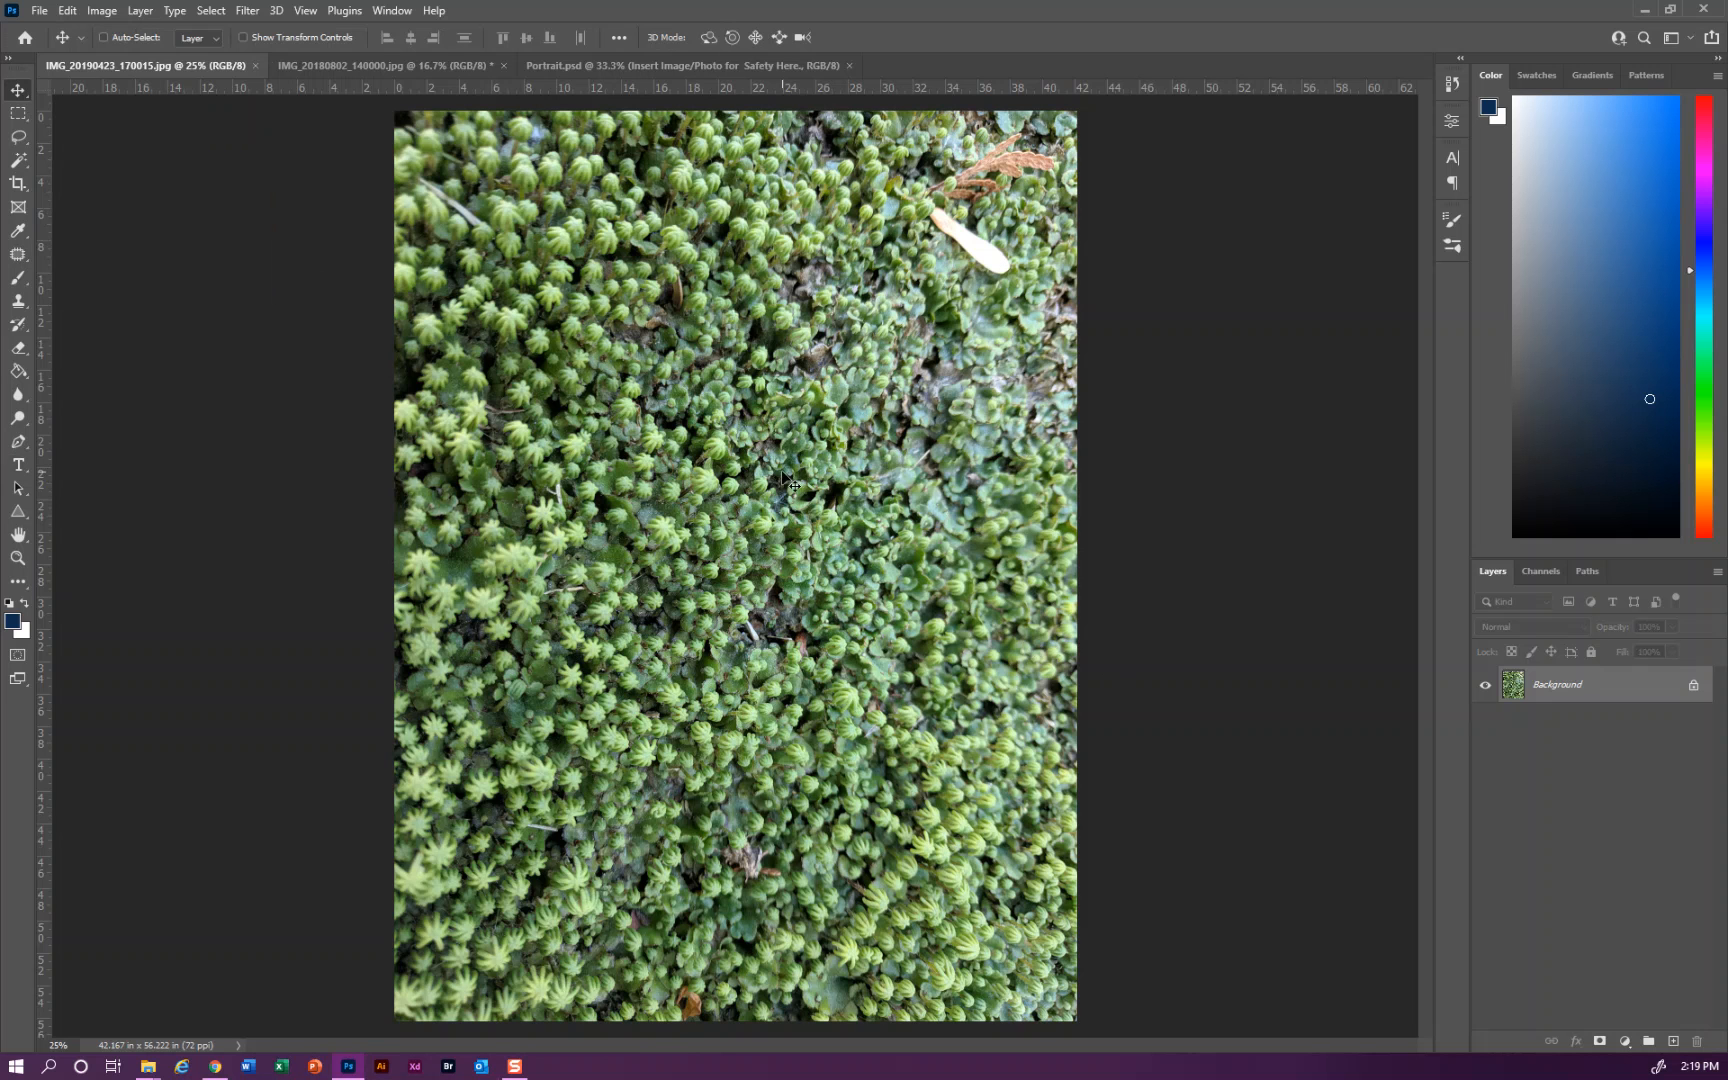
drag(787, 481, 570, 347)
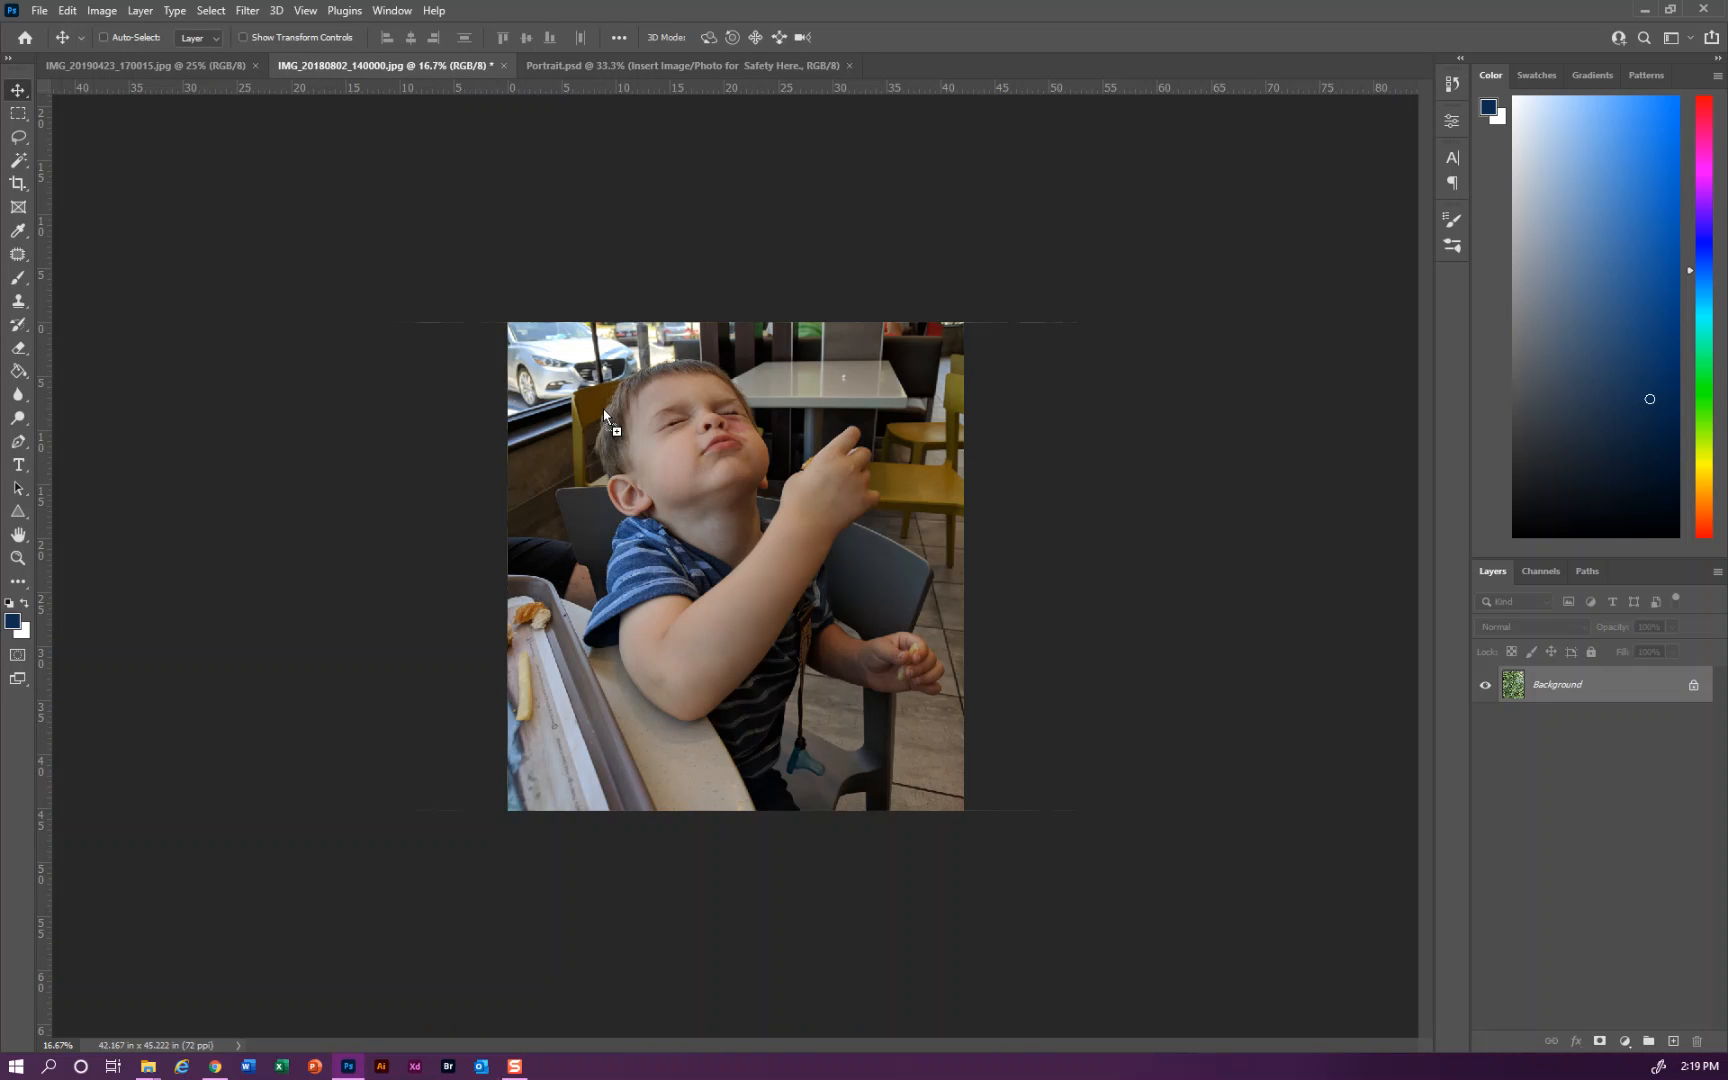
drag(603, 409, 787, 557)
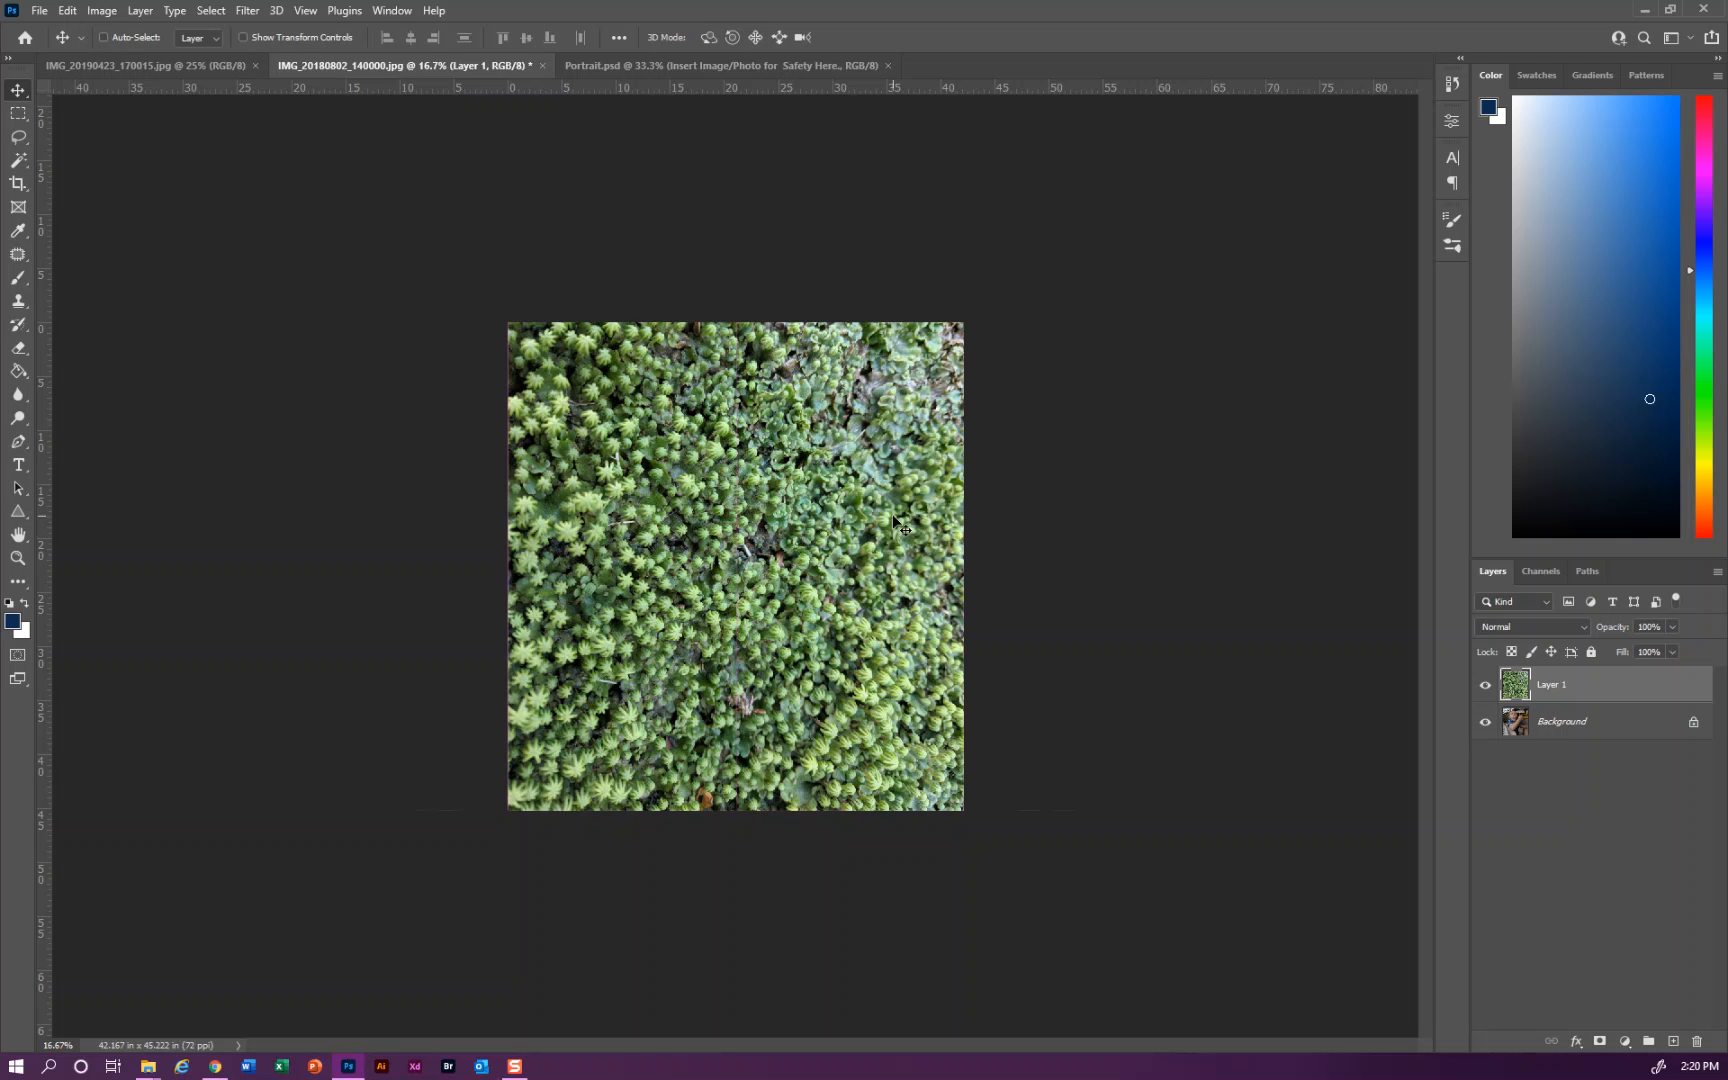
Scale the plant texture layer proportionally to about 139% from its lower-left corner and apply the transform.
key(ctrl+t)
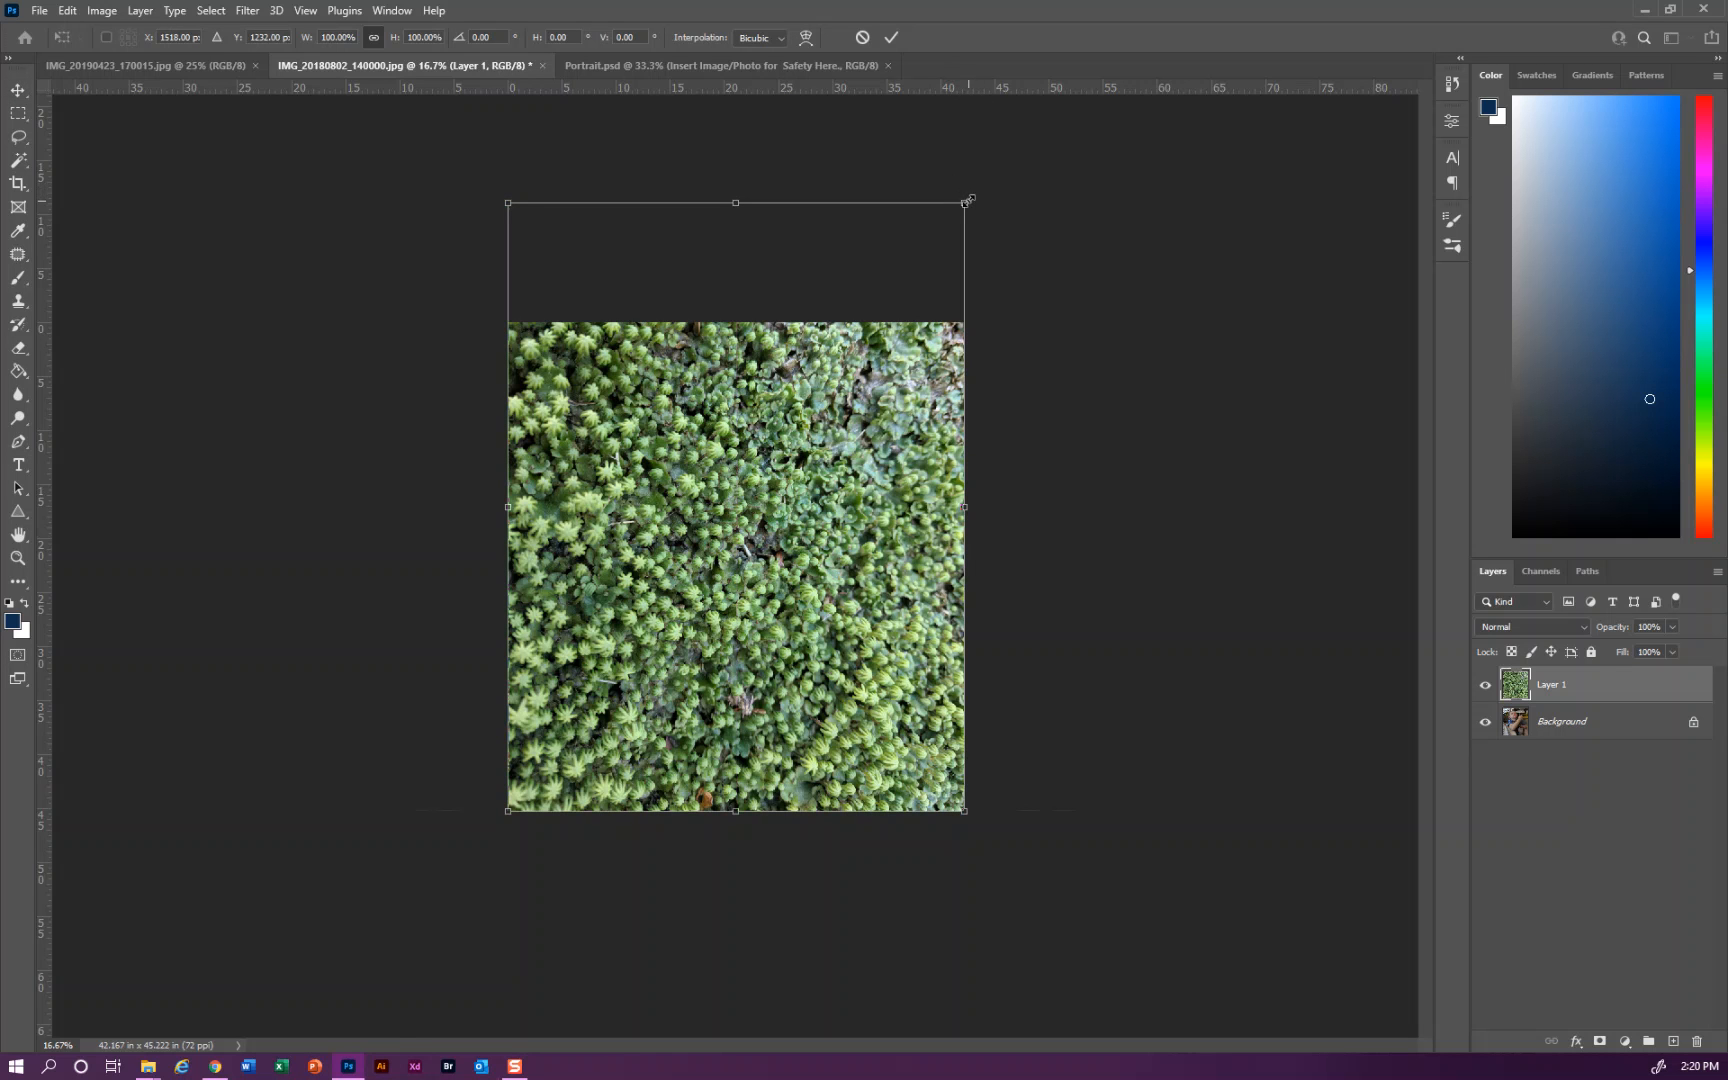
drag(966, 201, 1335, 104)
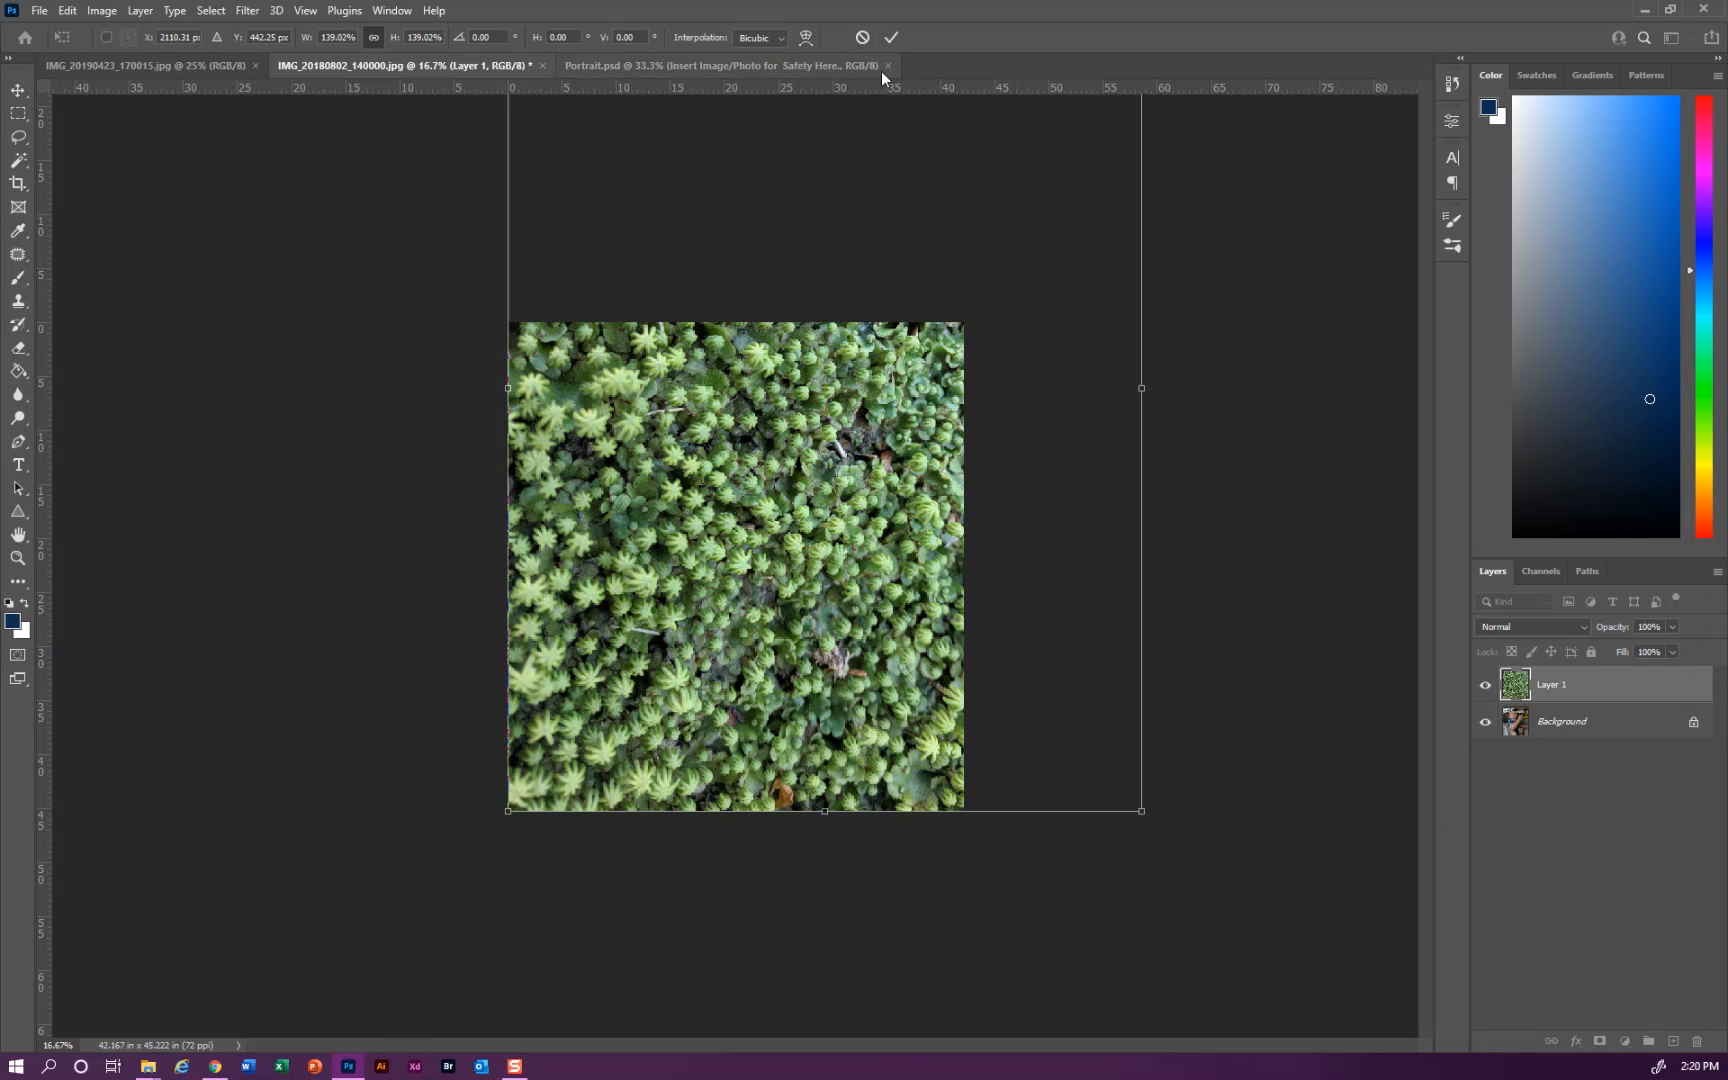
click(891, 38)
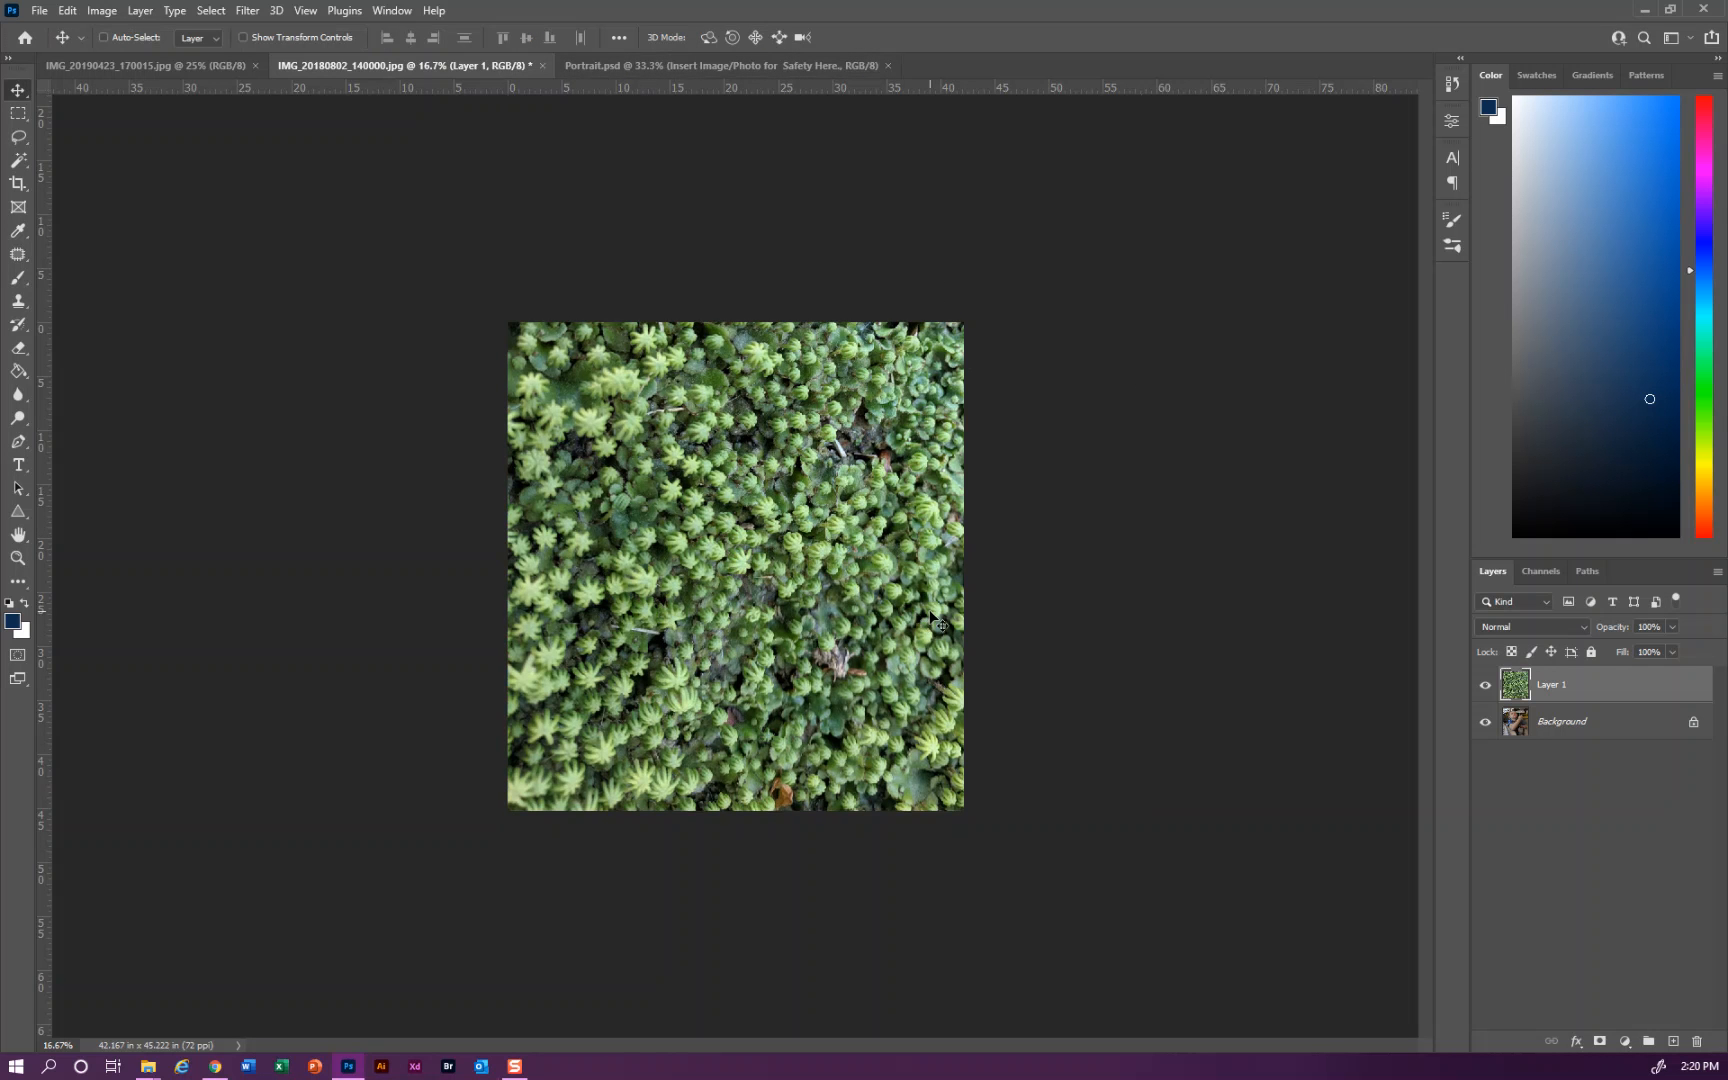
Try blending modes from Dissolve through Multiply to Lighten on the plant texture layer, and lower its opacity to 25%.
key(ctrl)
key(ctrl+plus)
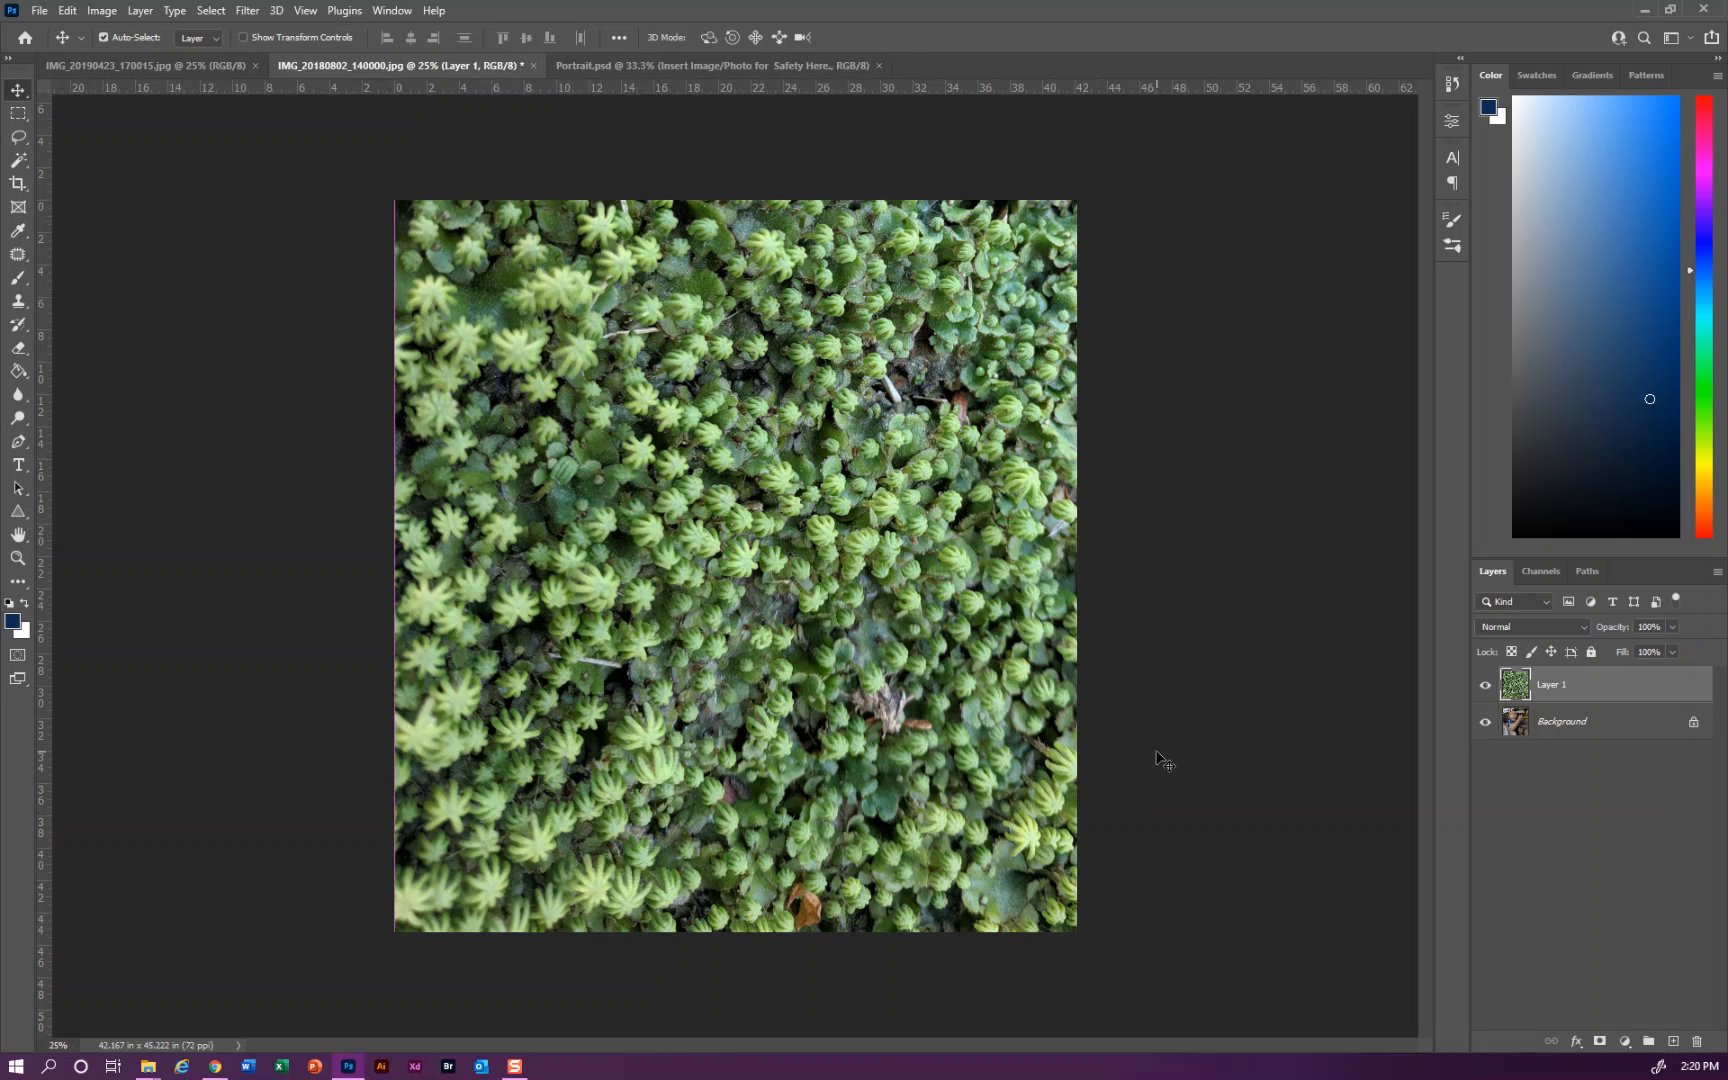
key(ctrl+minus)
key(ctrl+minus)
key(ctrl+plus)
key(ctrl+plus)
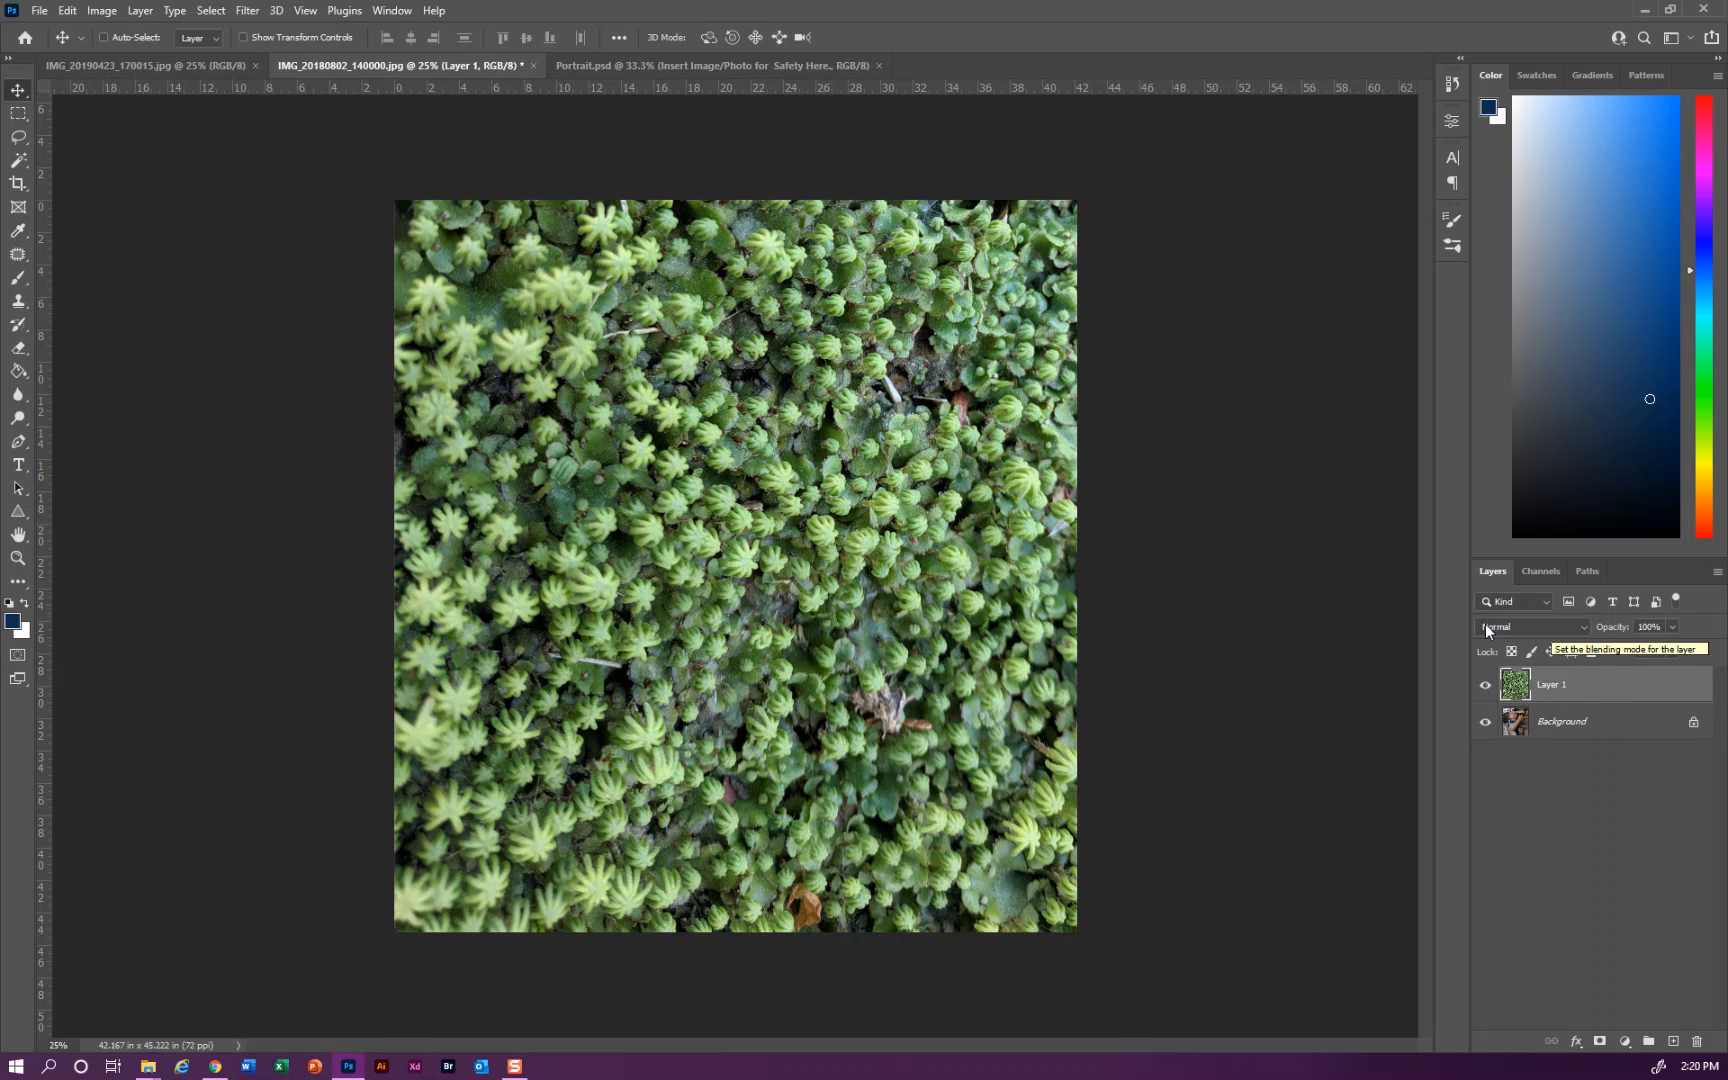
click(1509, 626)
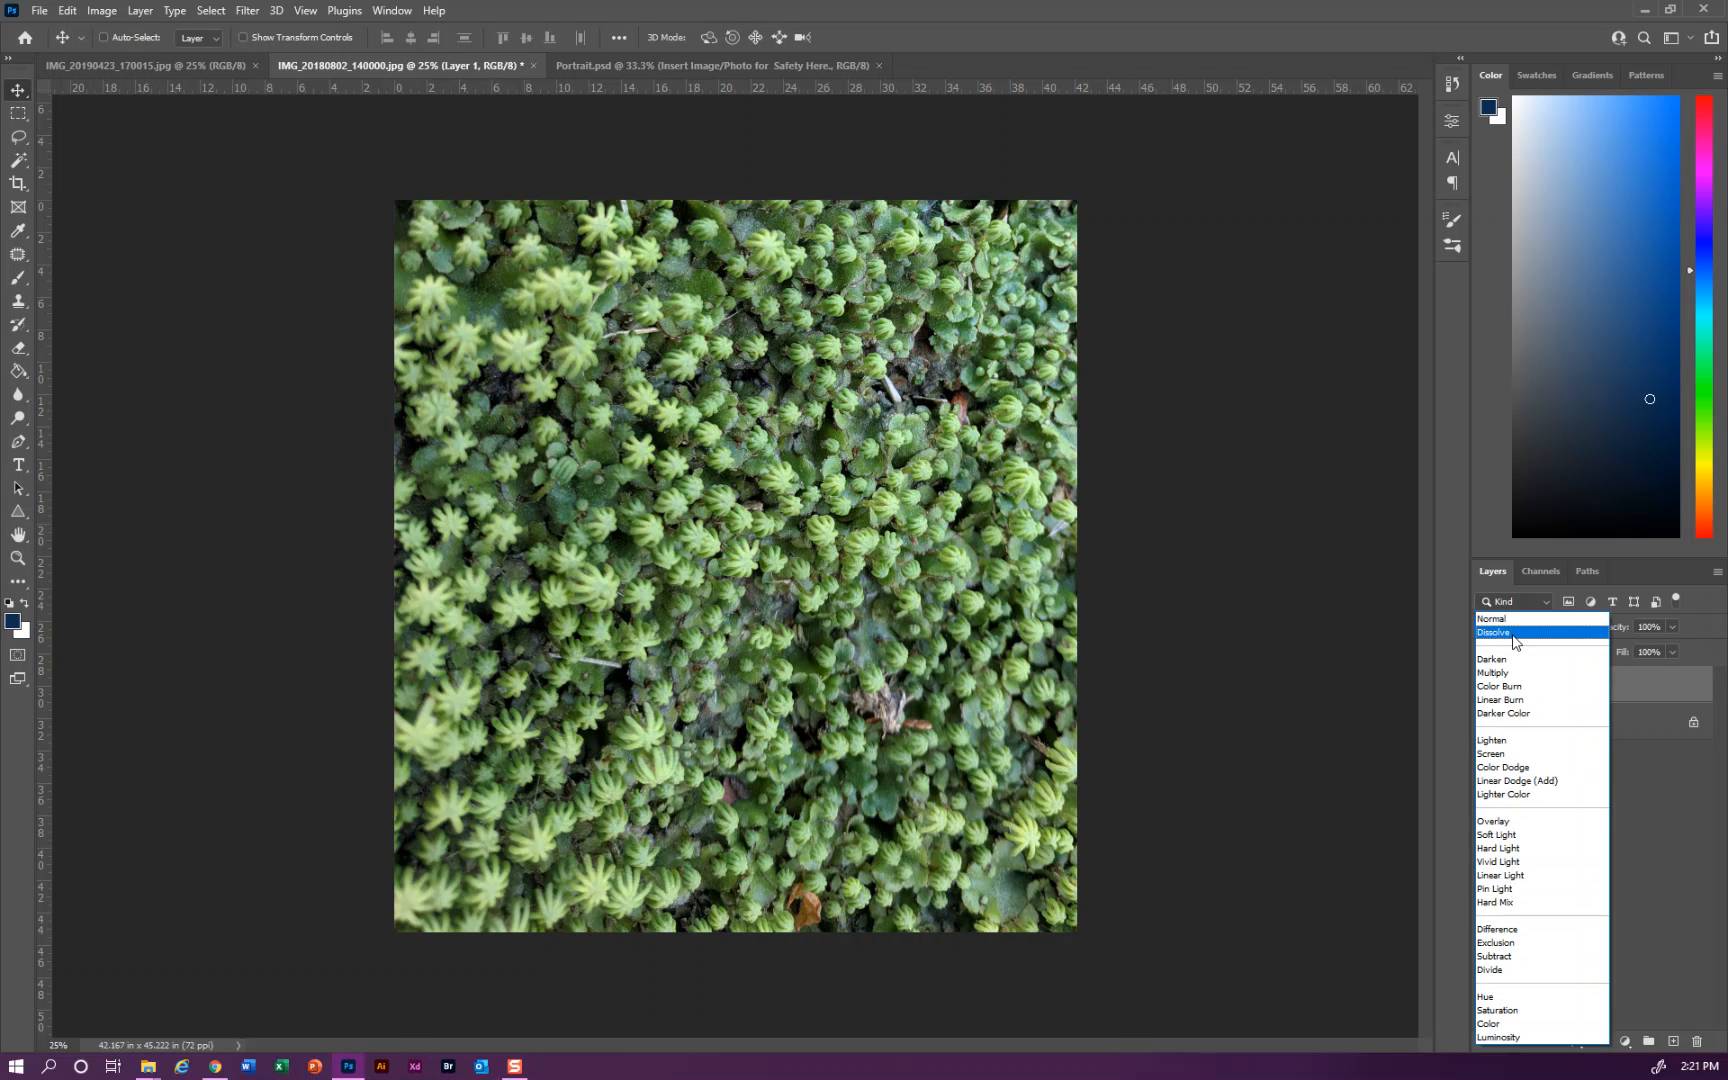
click(1515, 640)
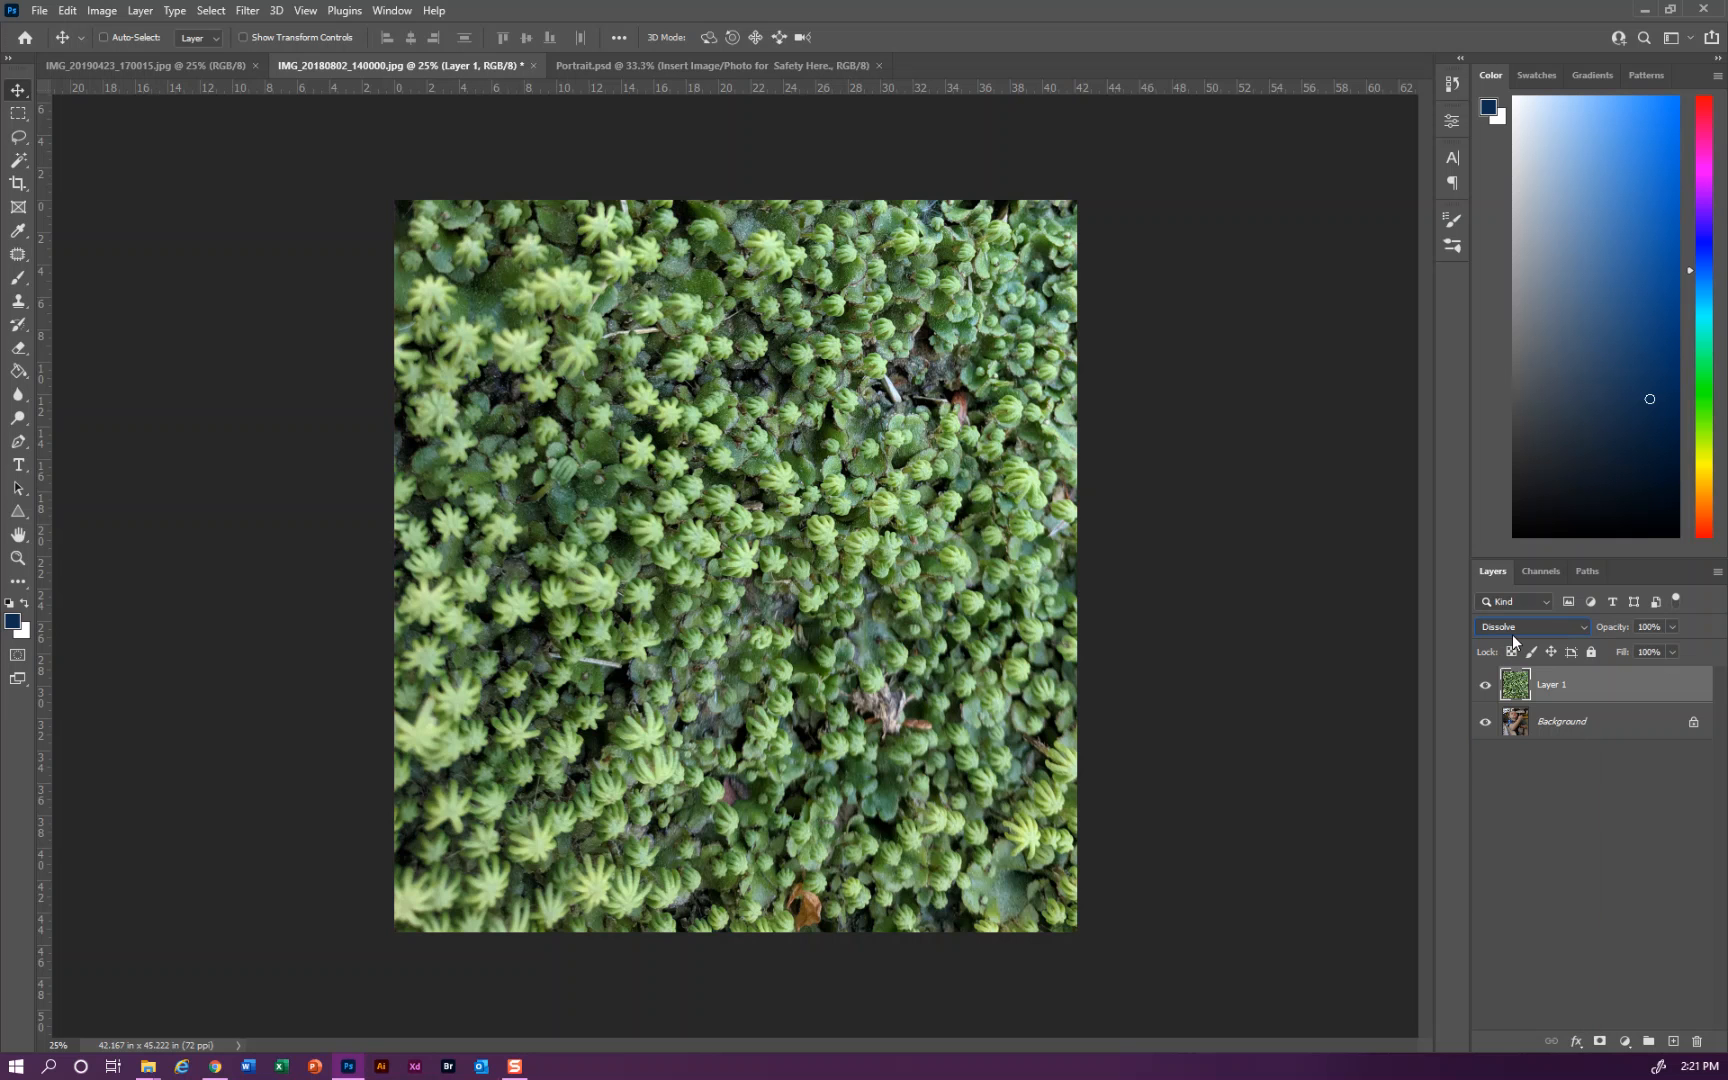
scroll(1512, 634, down, 1)
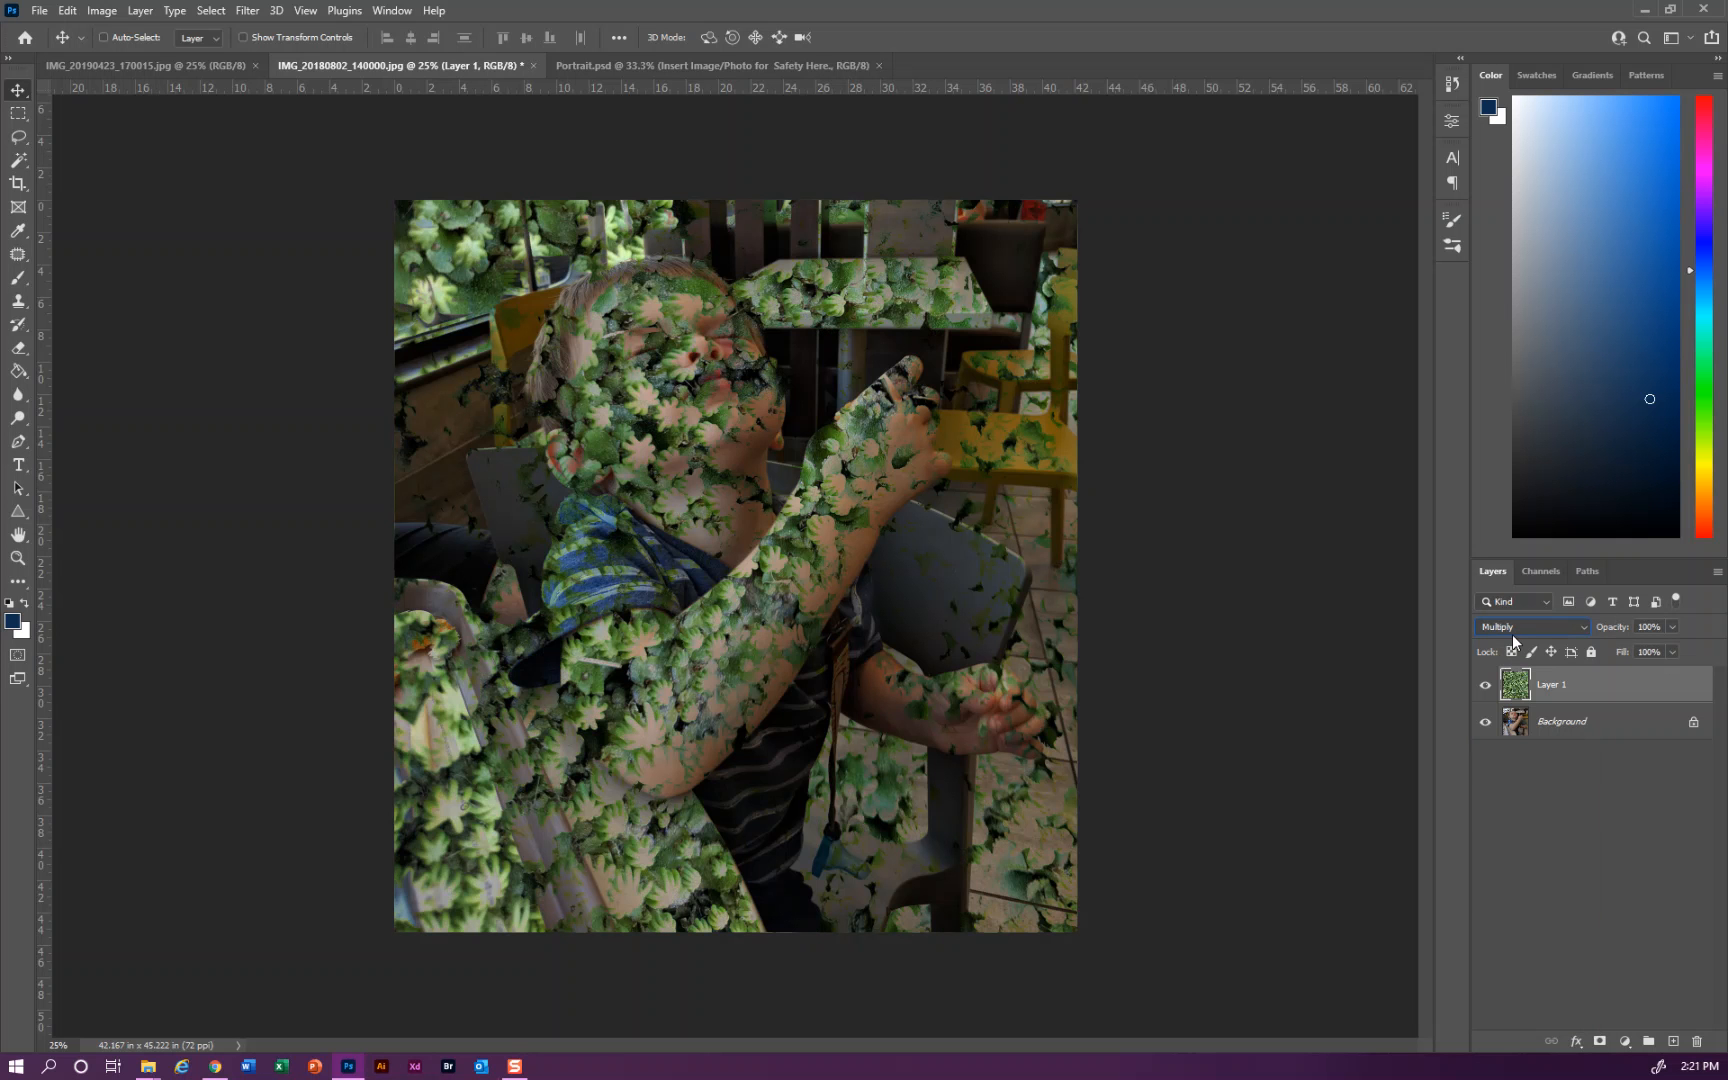
scroll(1512, 634, down, 1)
scroll(1512, 634, down, 2)
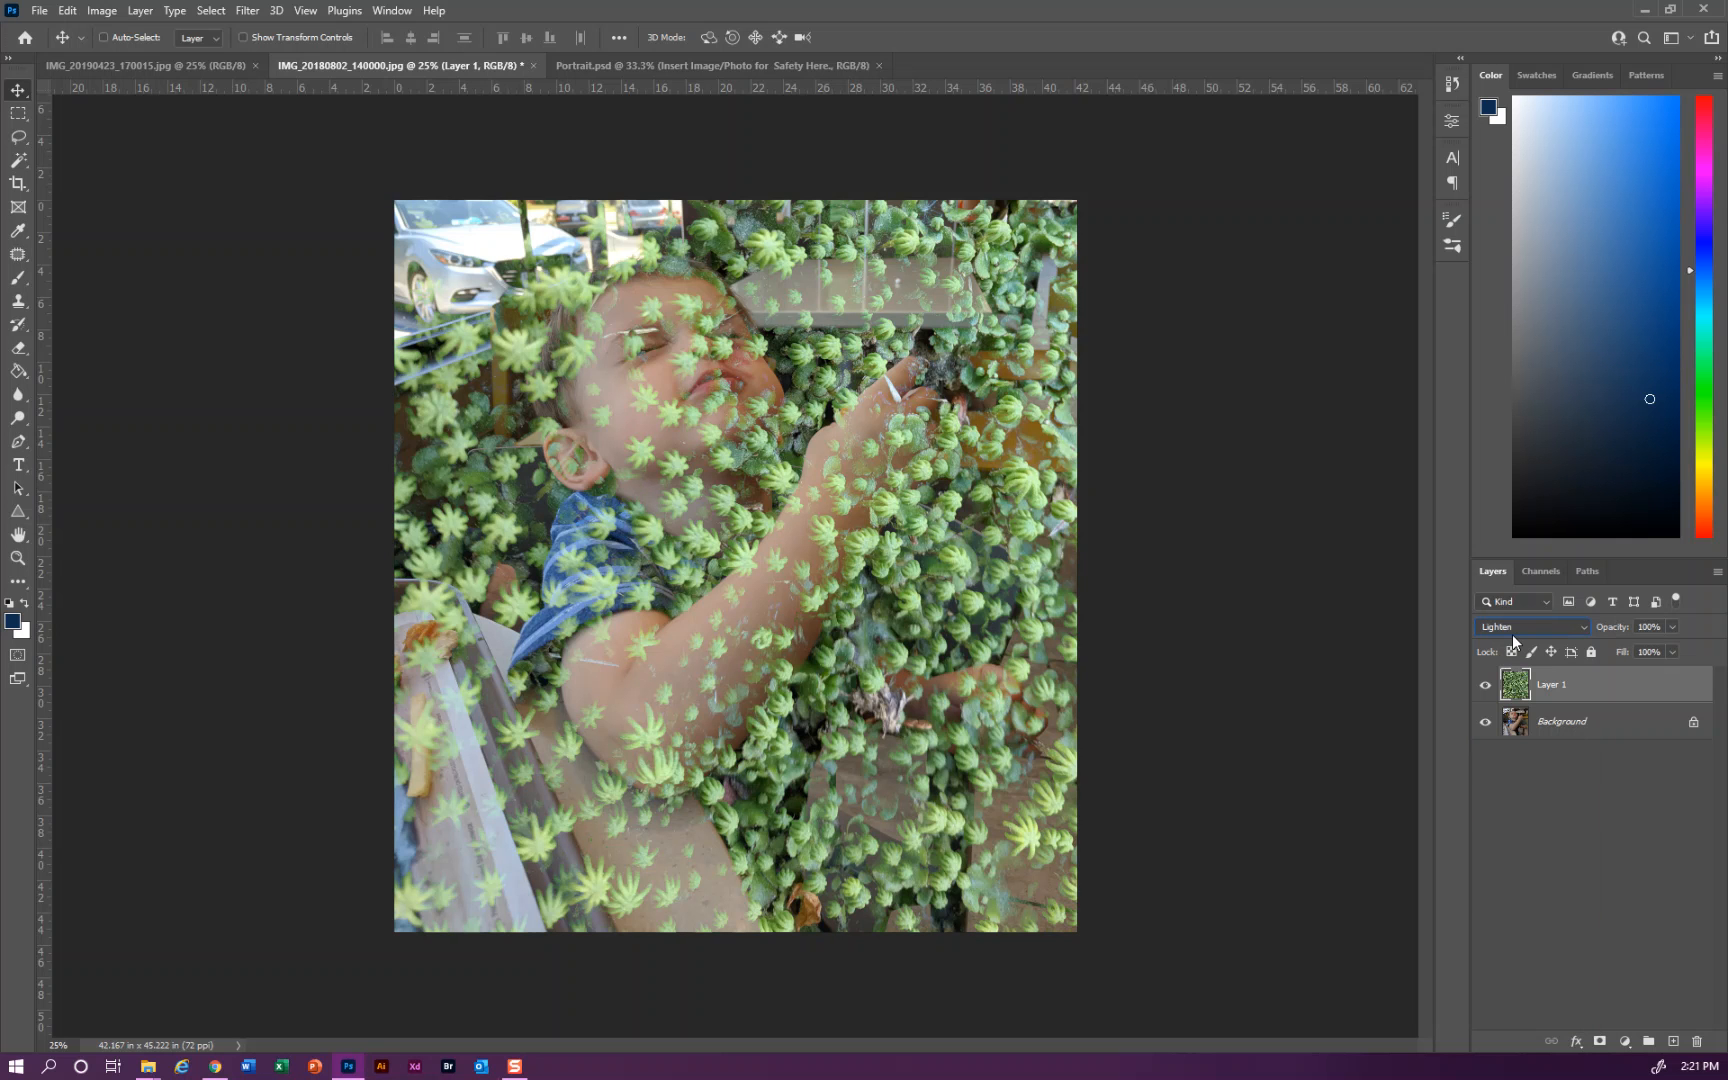
click(1672, 627)
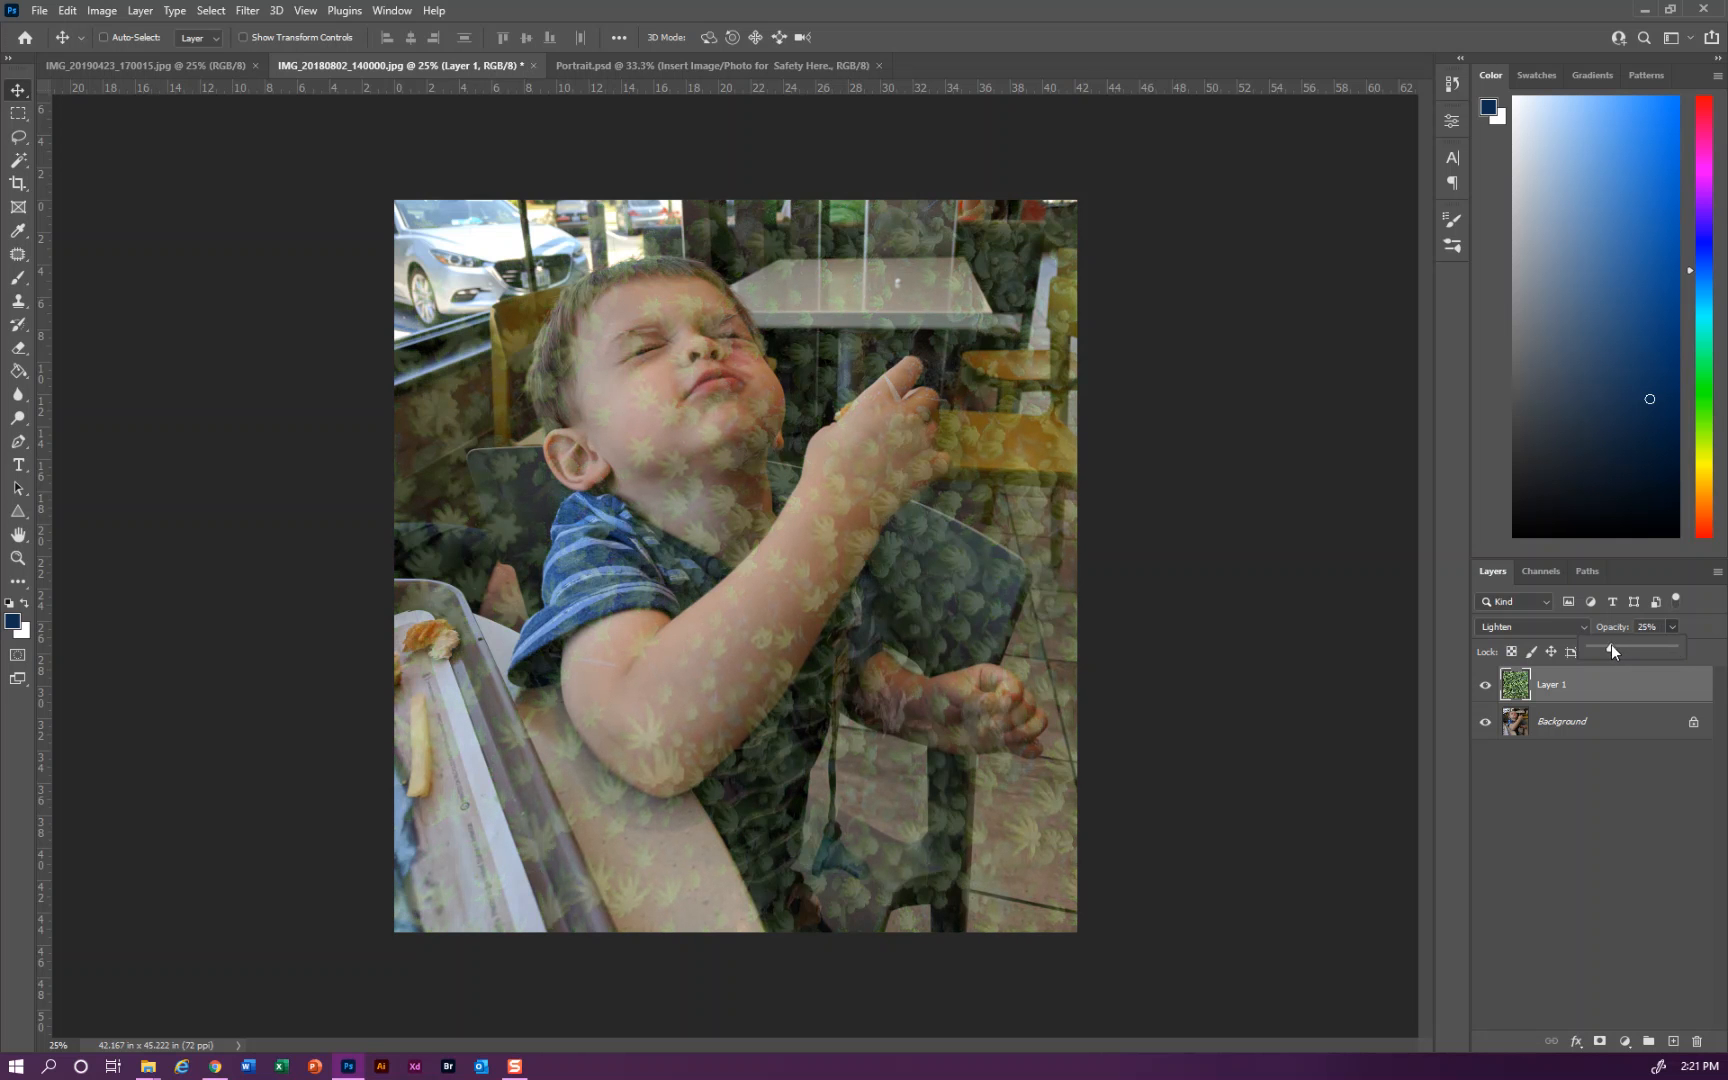
Try the blending modes following Lighten one by one on the plant texture layer, from Screen through Hard Mix to Exclusion.
click(1532, 626)
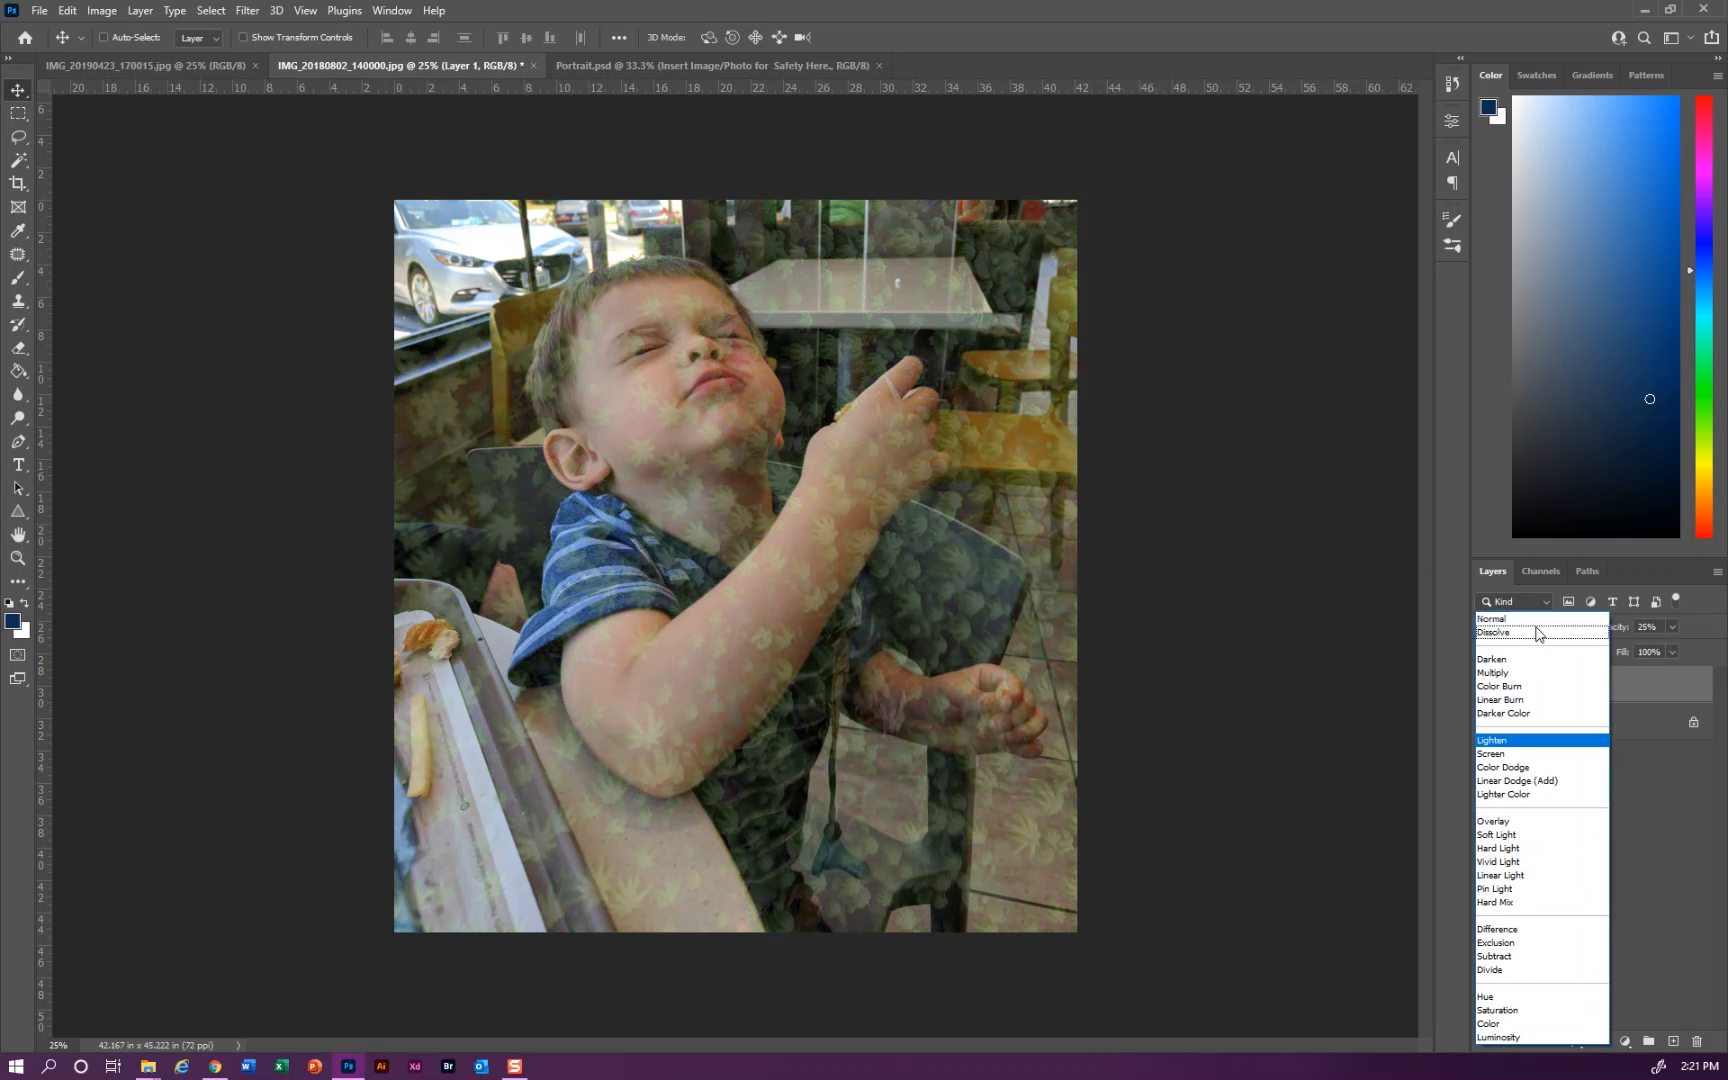
click(1540, 740)
key(Down)
key(Down)
key(Down)
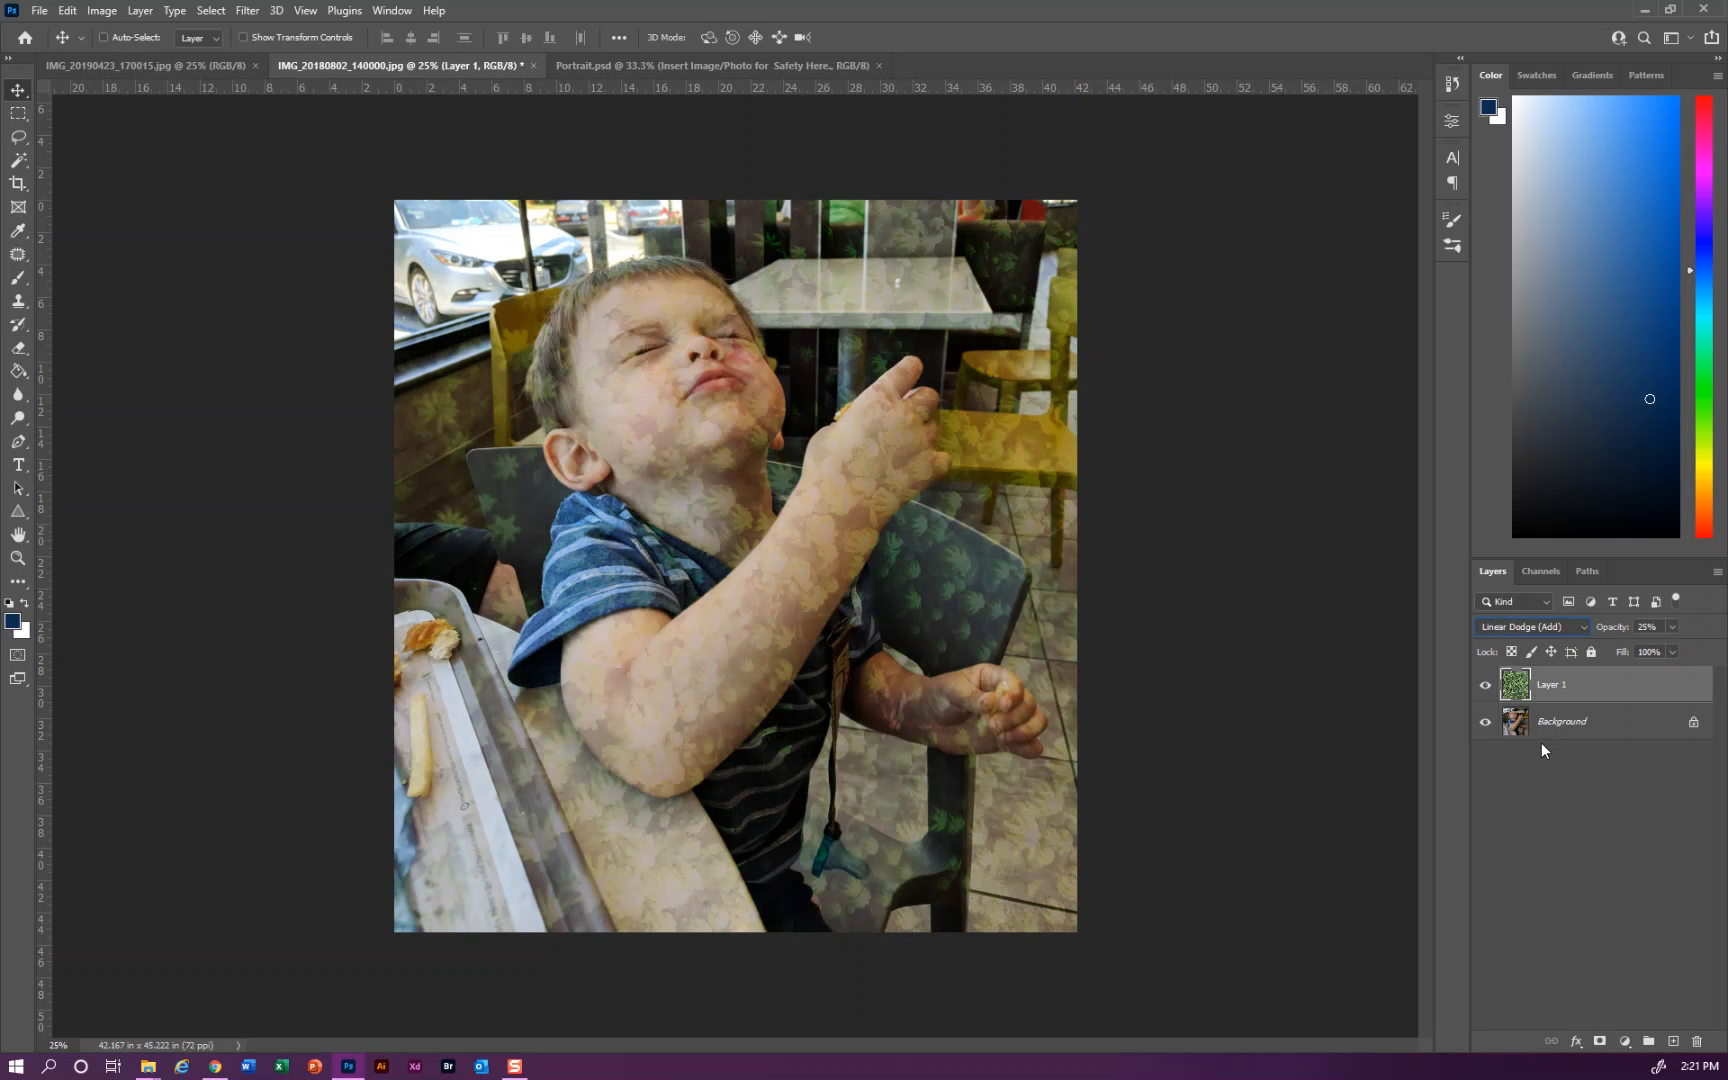
key(Down)
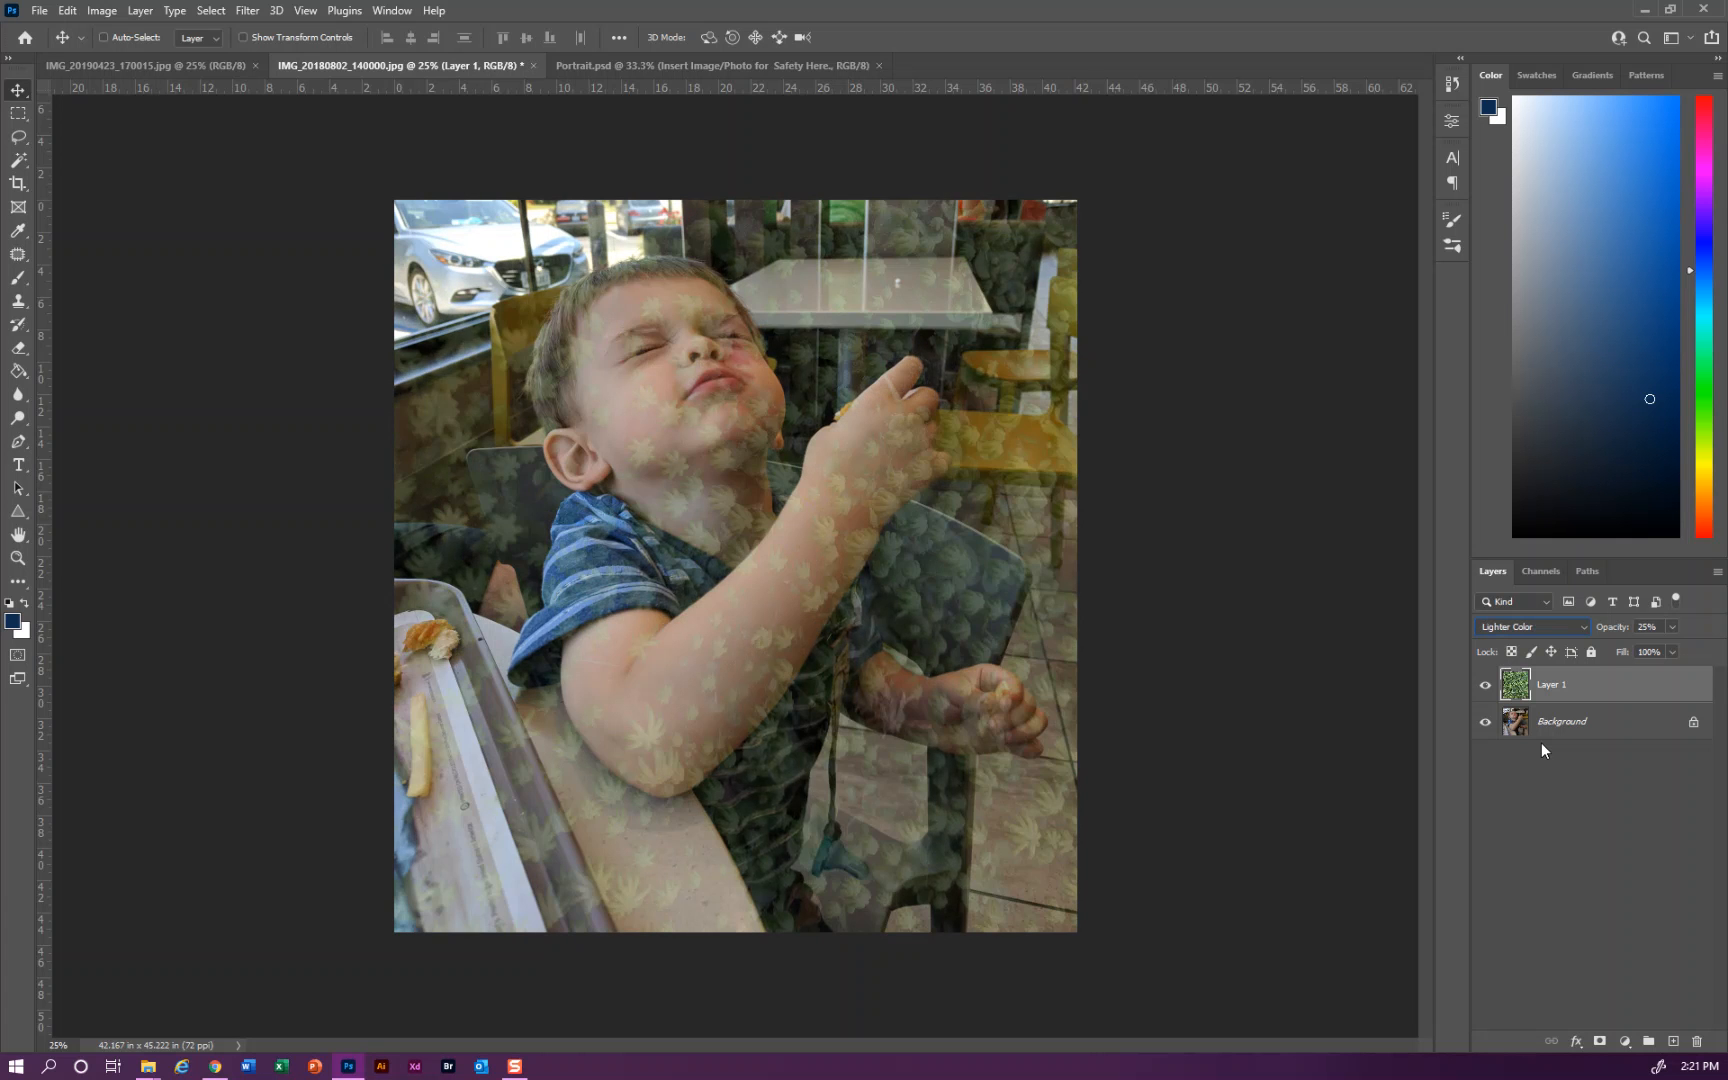
key(Down)
key(Down)
key(Down)
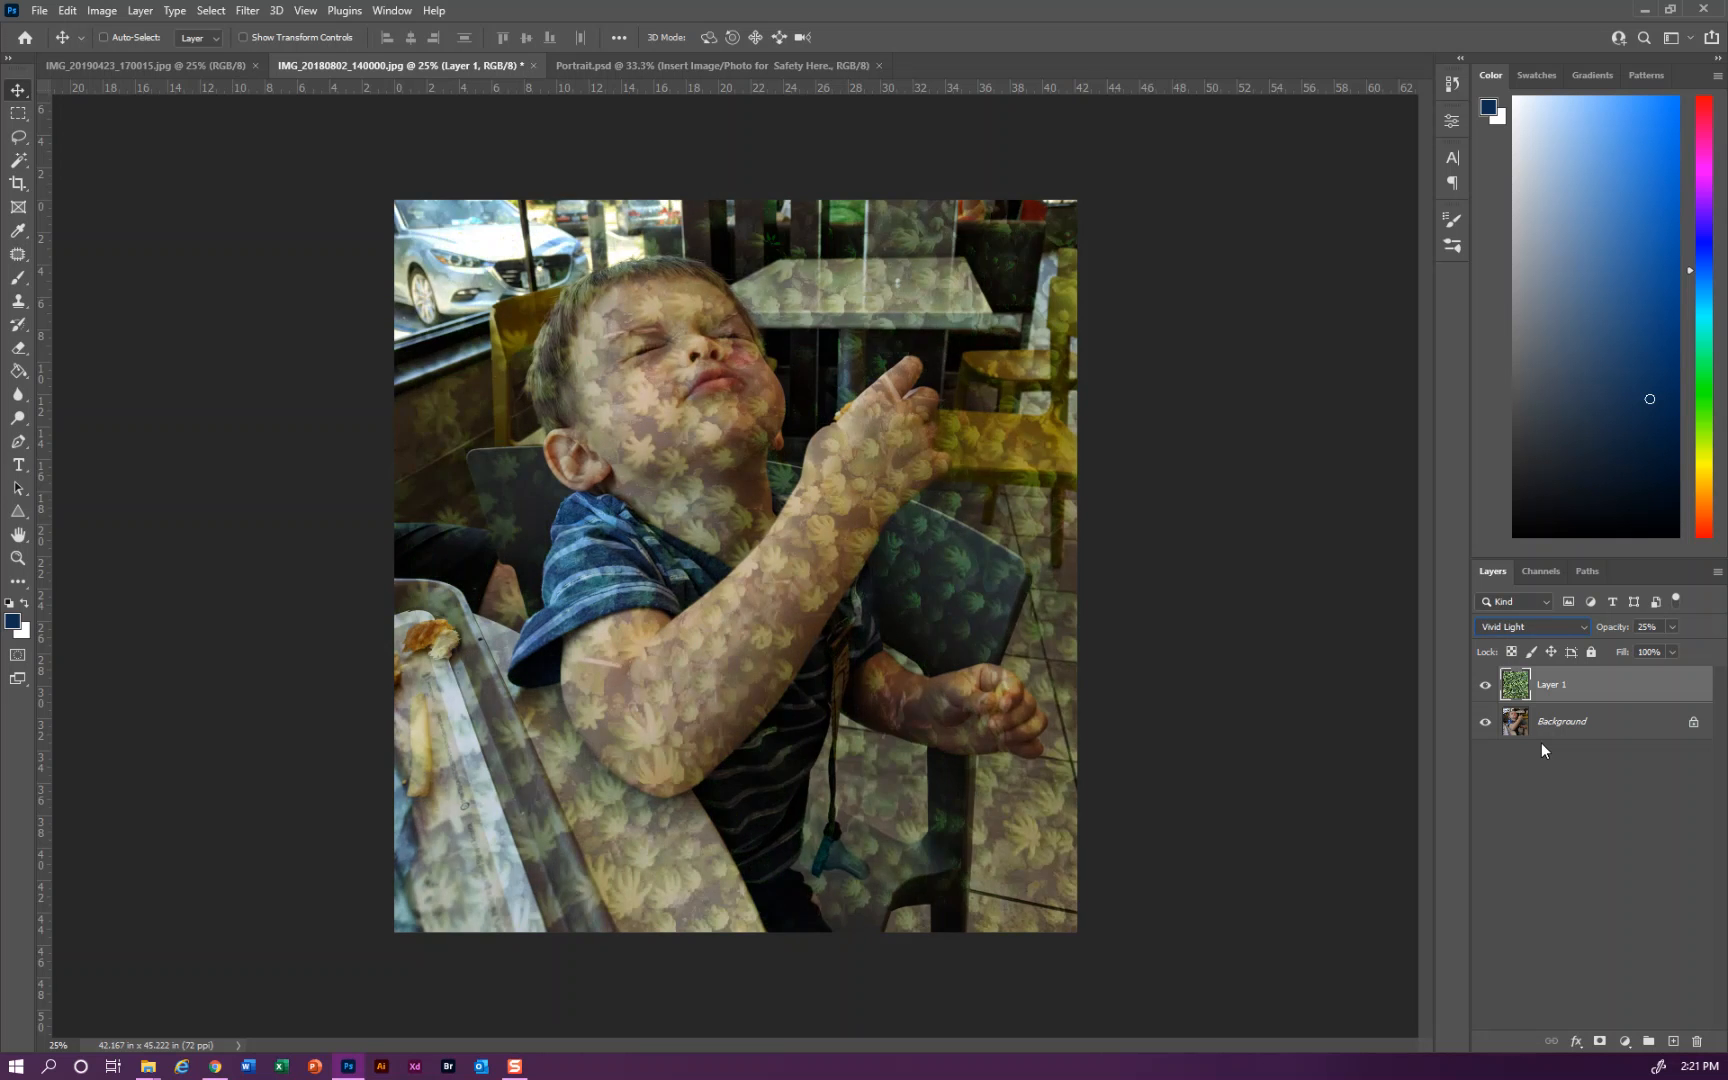
key(Down)
key(Down)
key(Down)
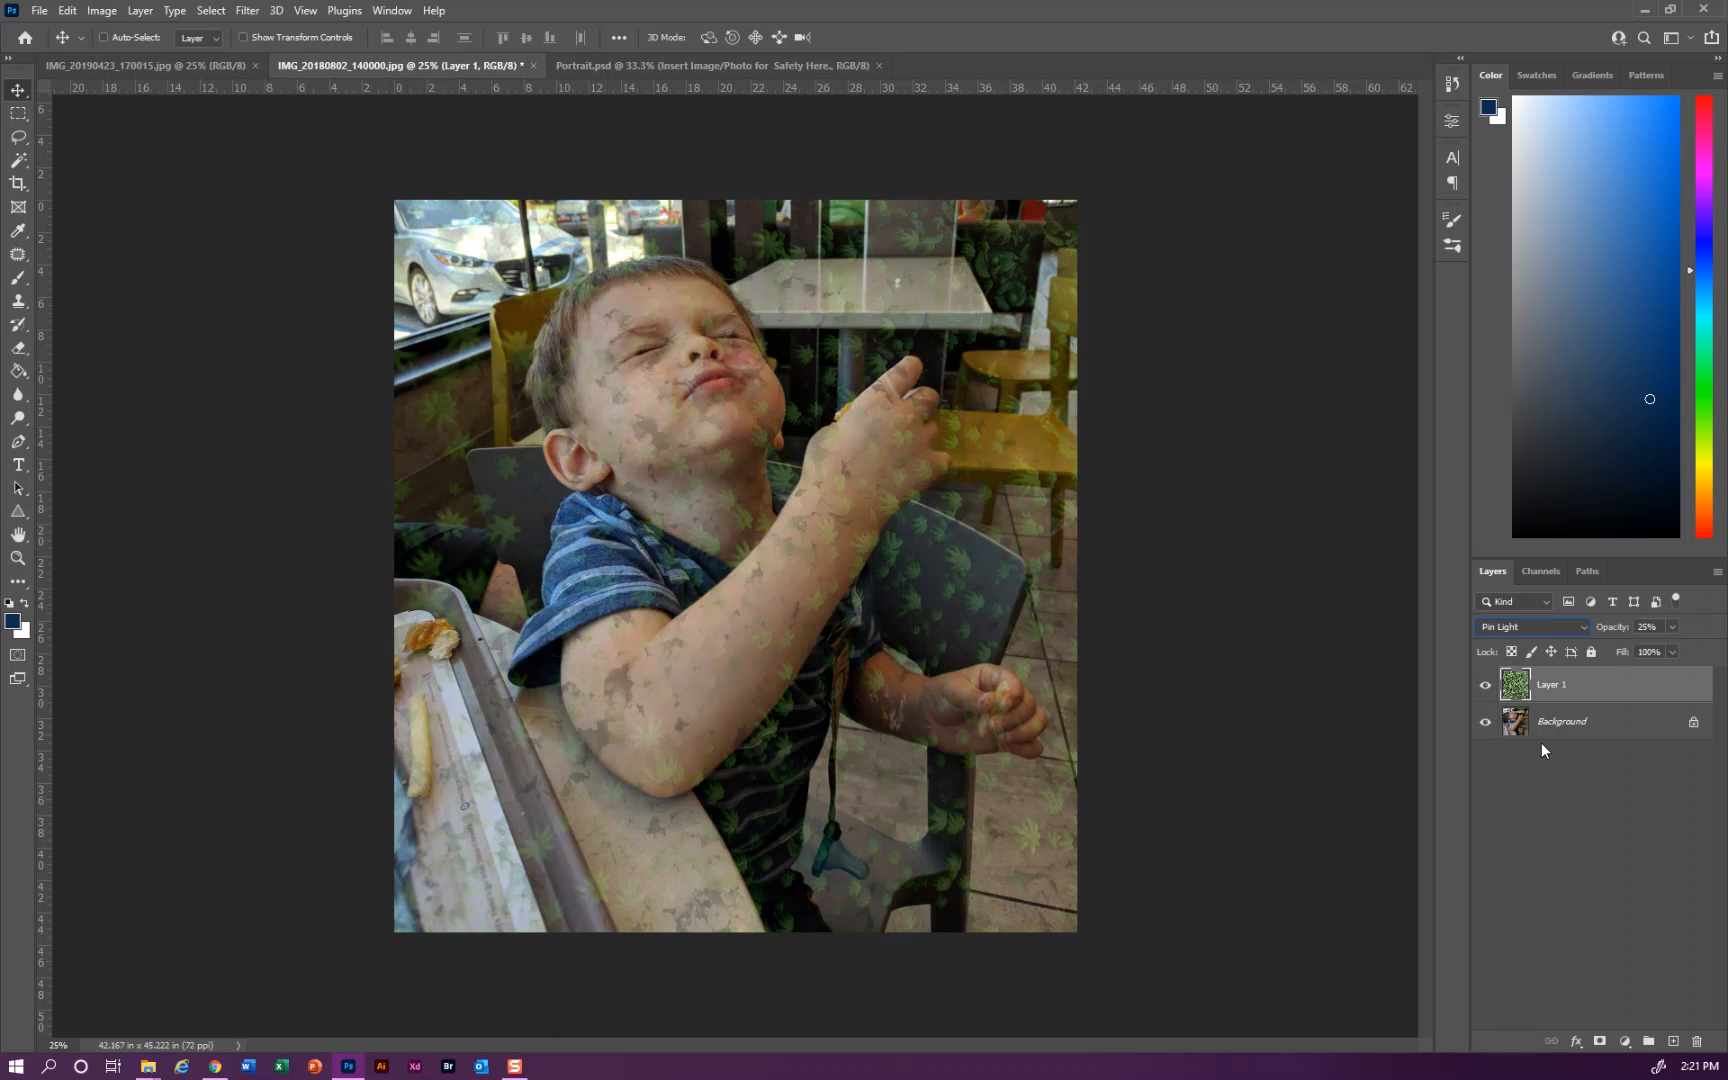
key(Down)
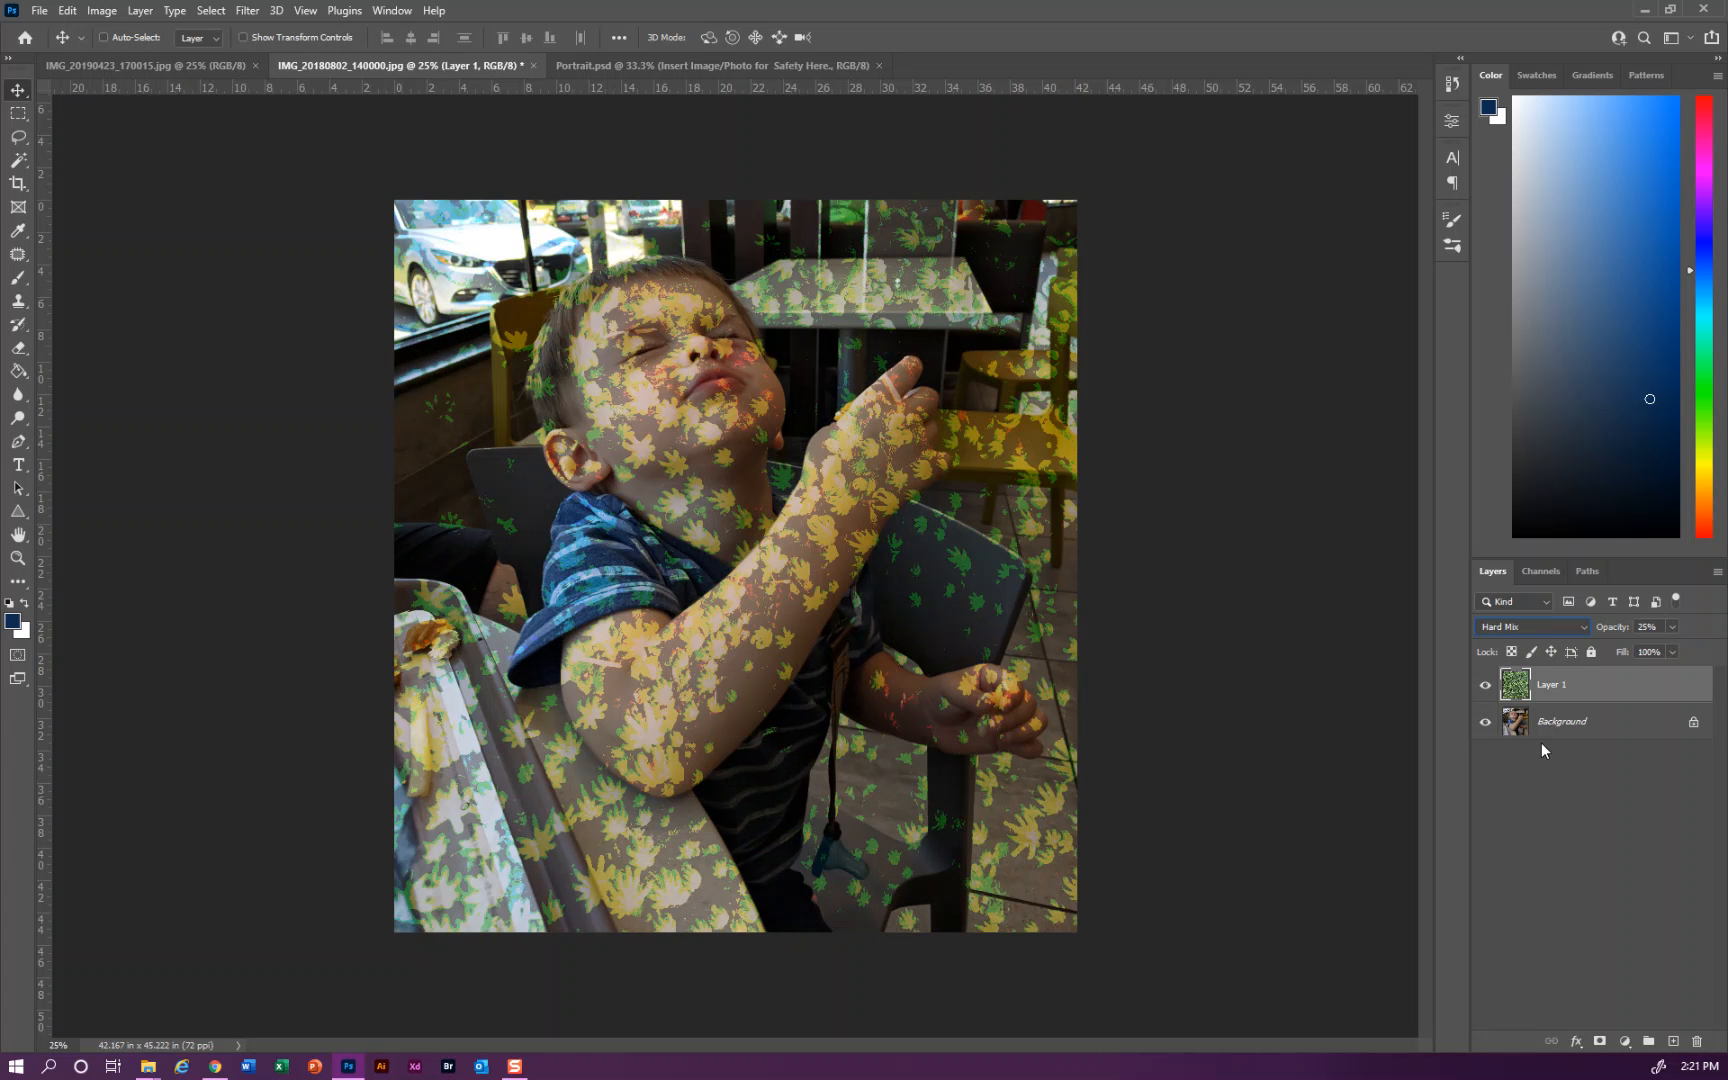
key(Down)
key(Down)
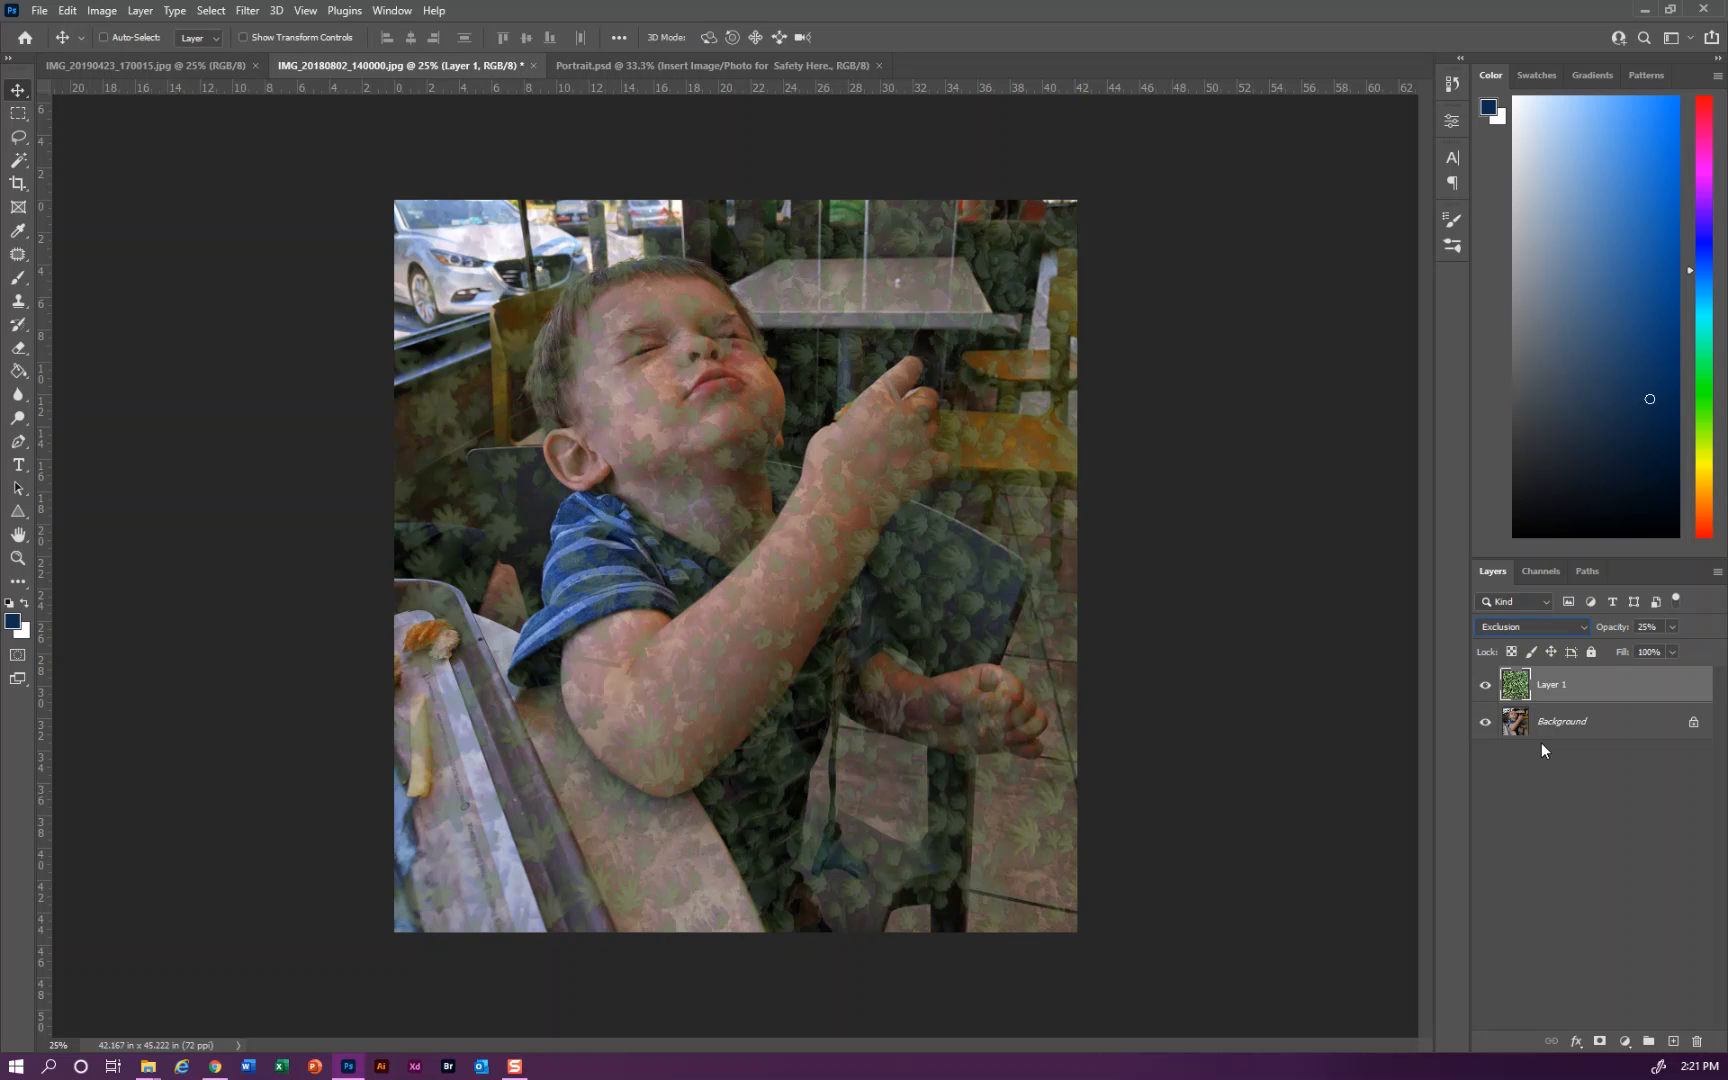
Set the plant texture layer's blending mode to Hard Light and its opacity to 21%.
click(1567, 627)
click(1566, 849)
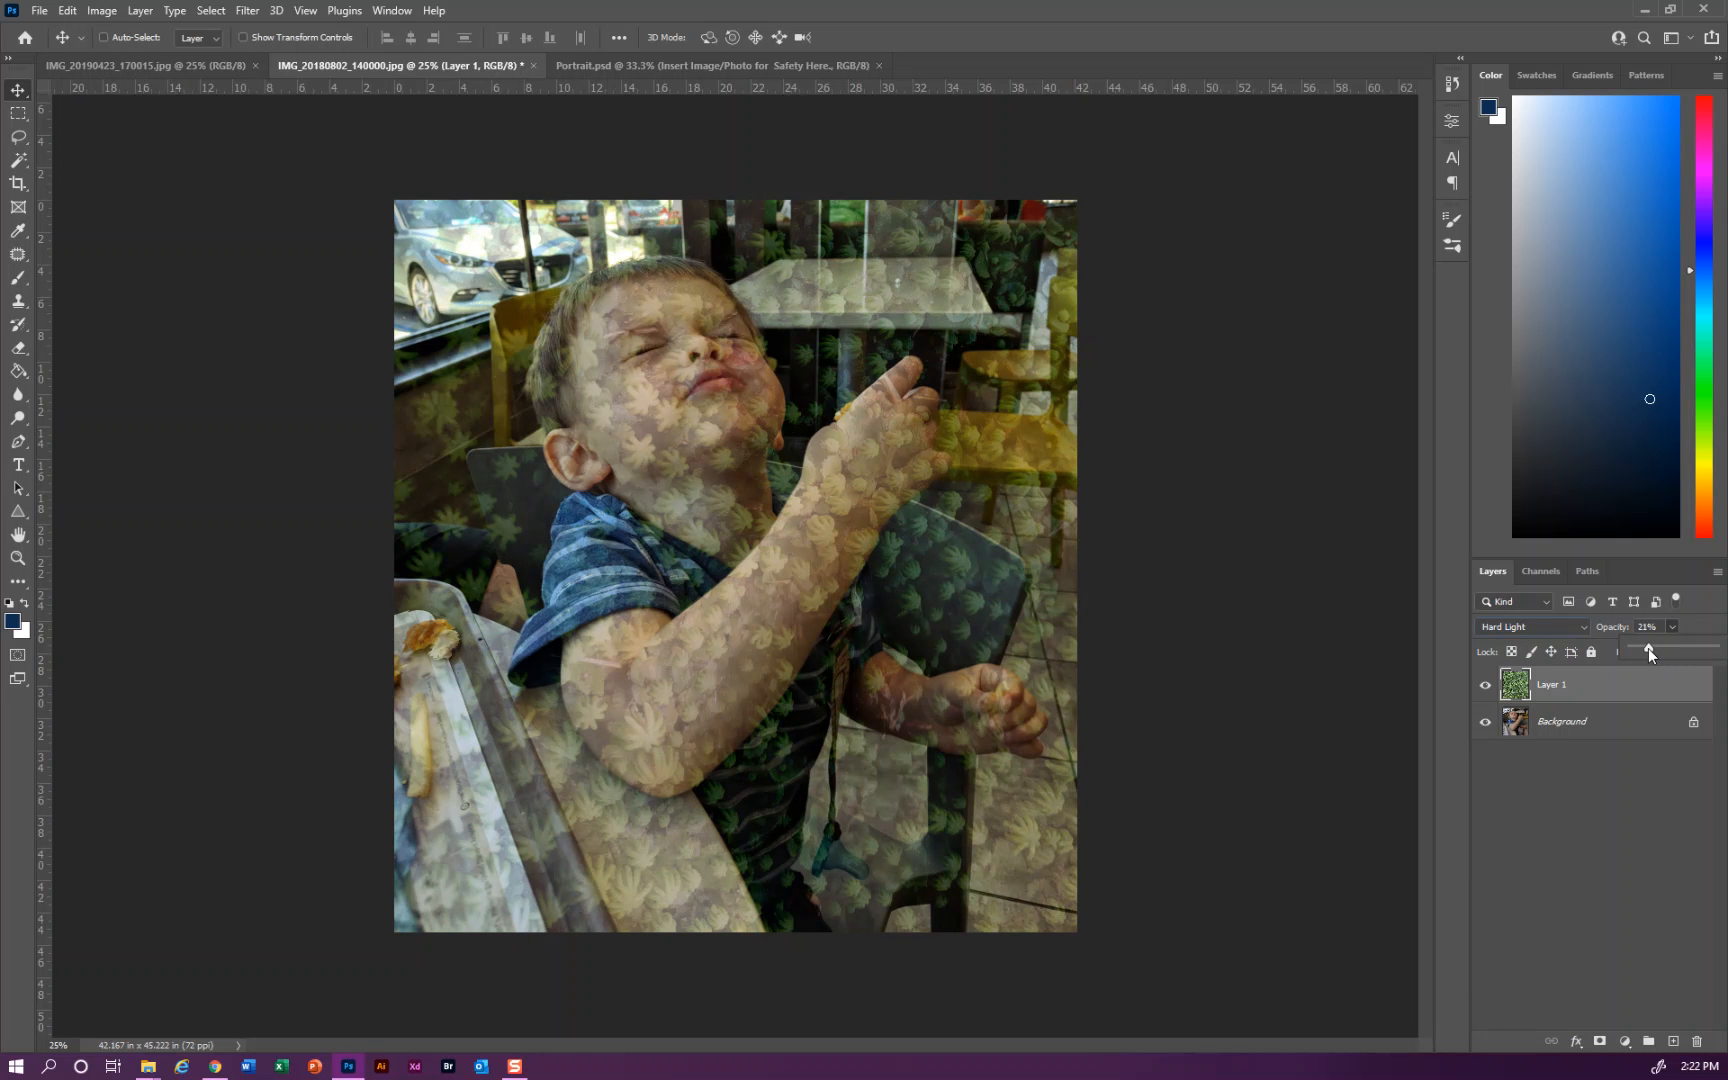
drag(1649, 652, 1647, 652)
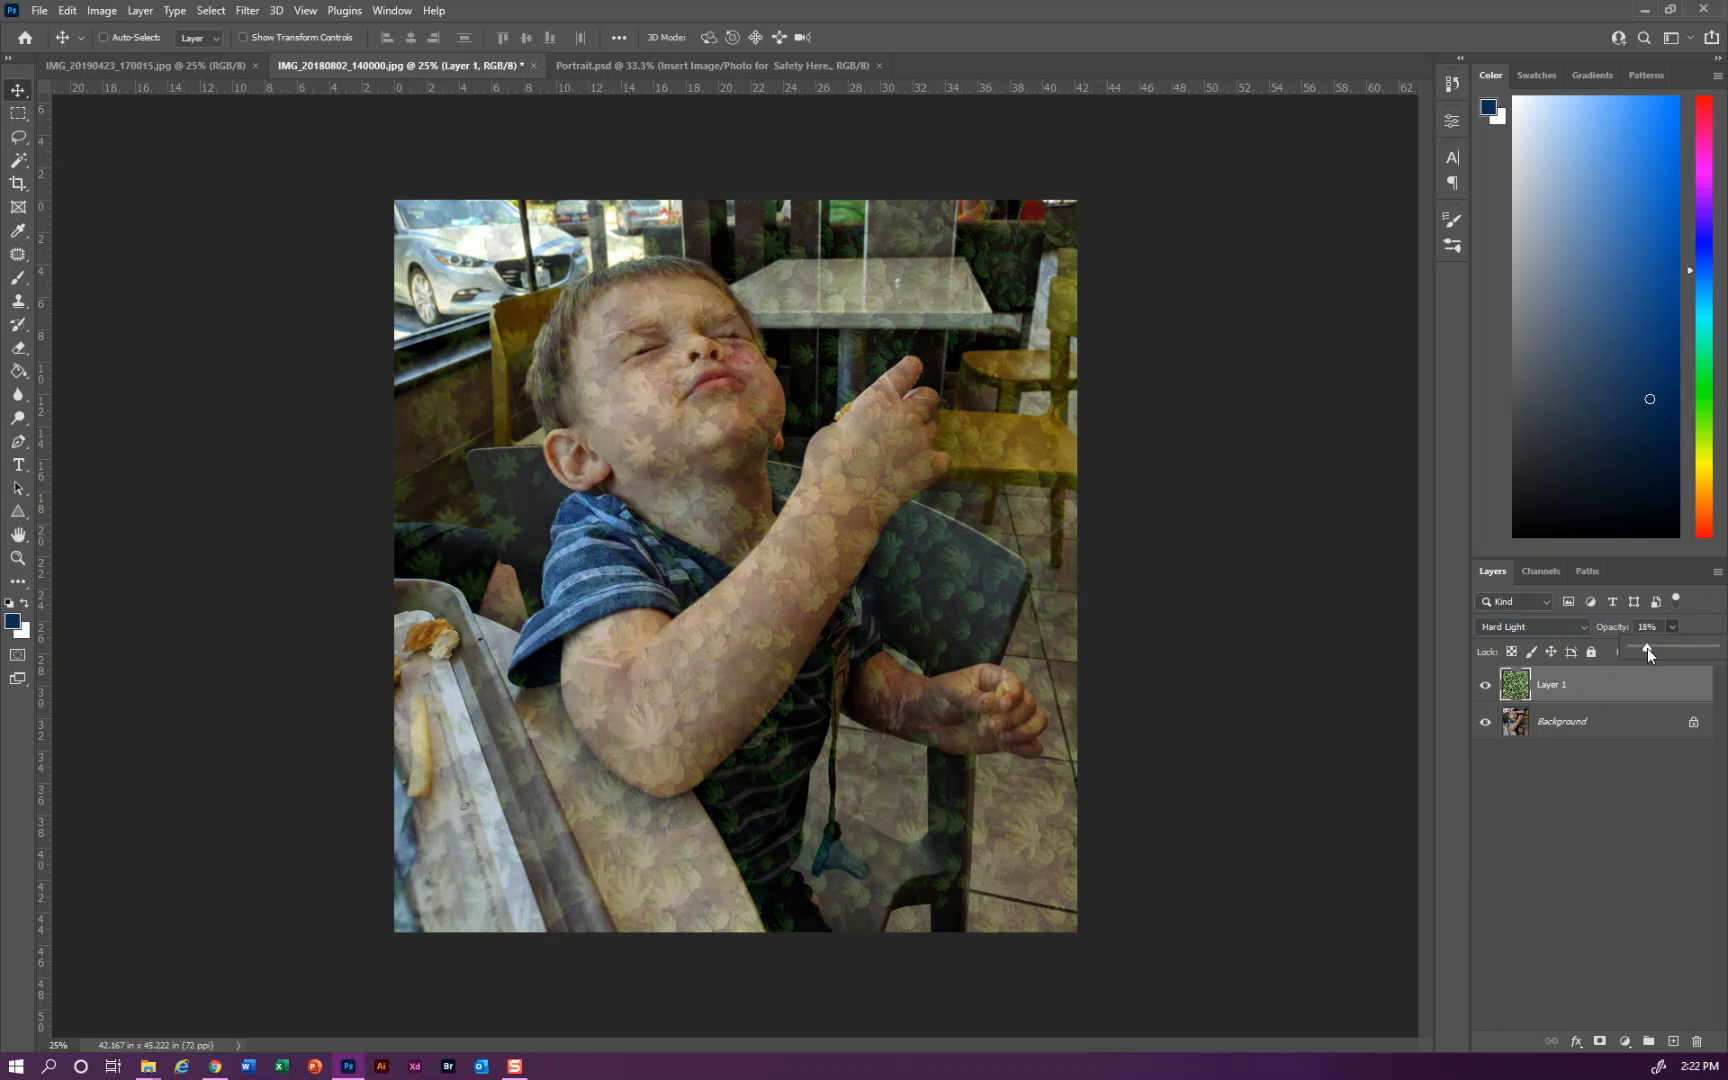
click(1666, 626)
Start saving the image under a new file name made of last name, first name and "texture", separated by underscores.
click(41, 14)
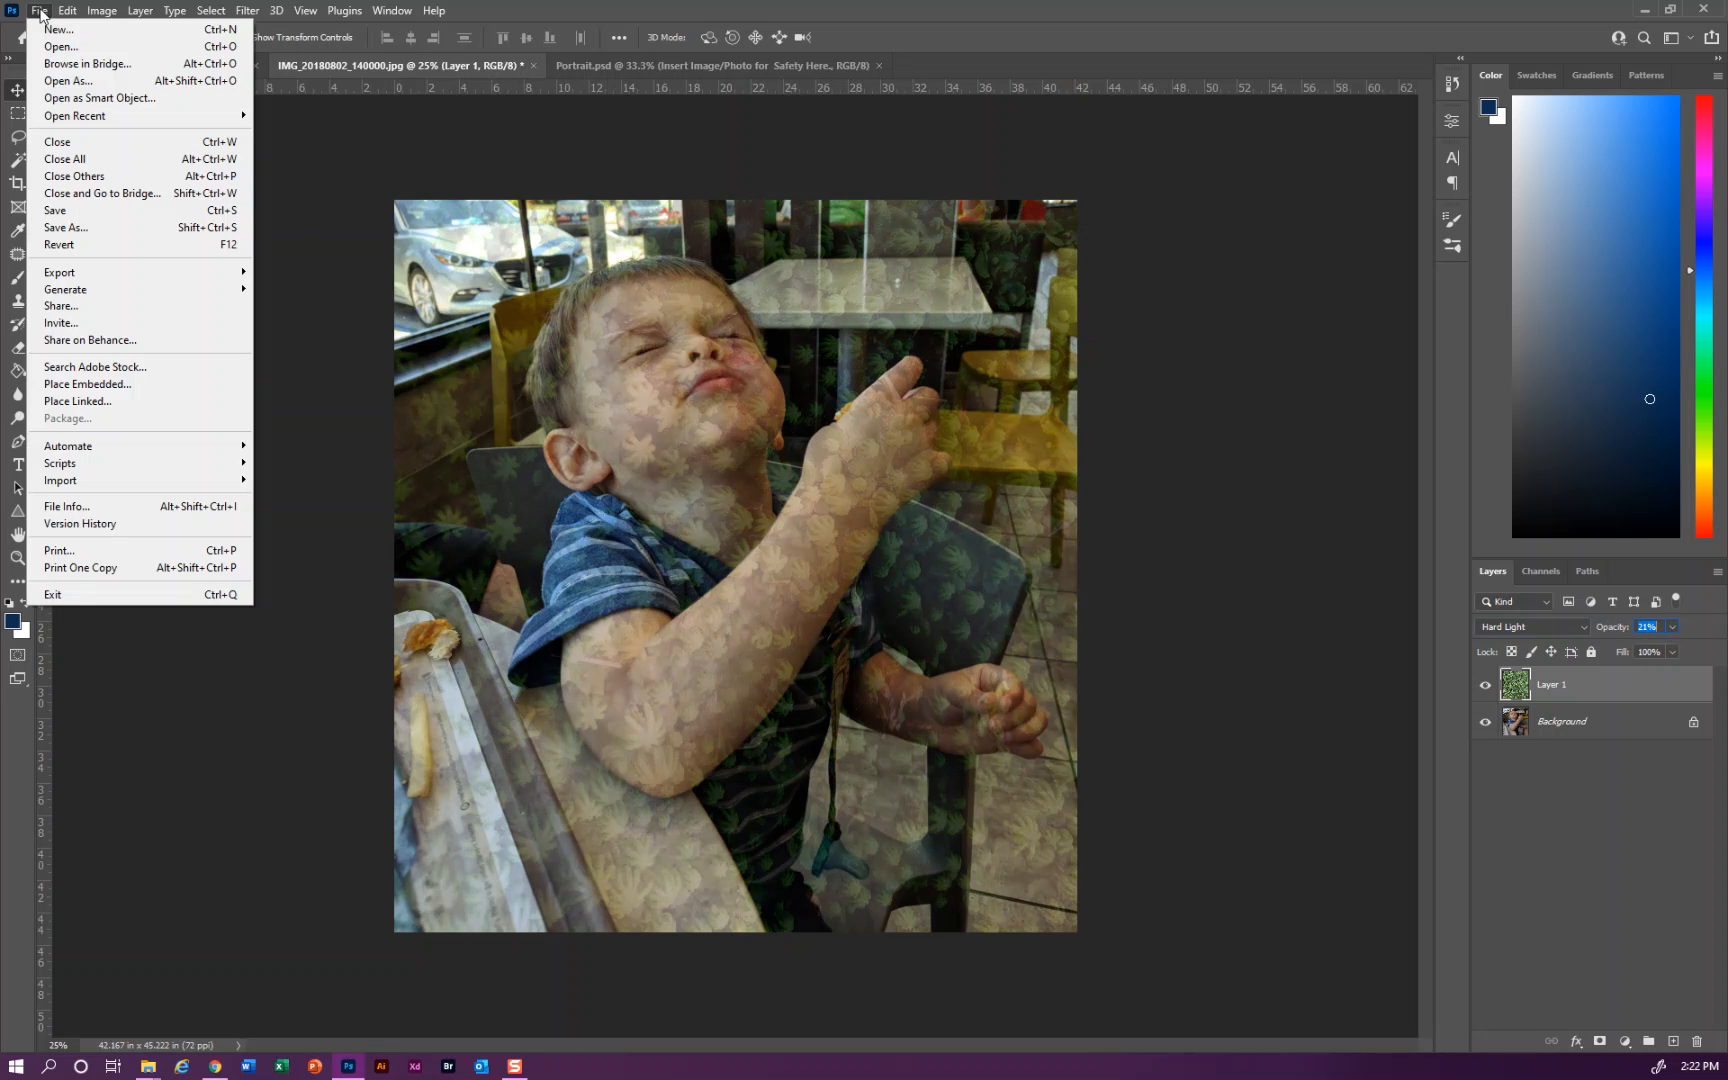
click(100, 228)
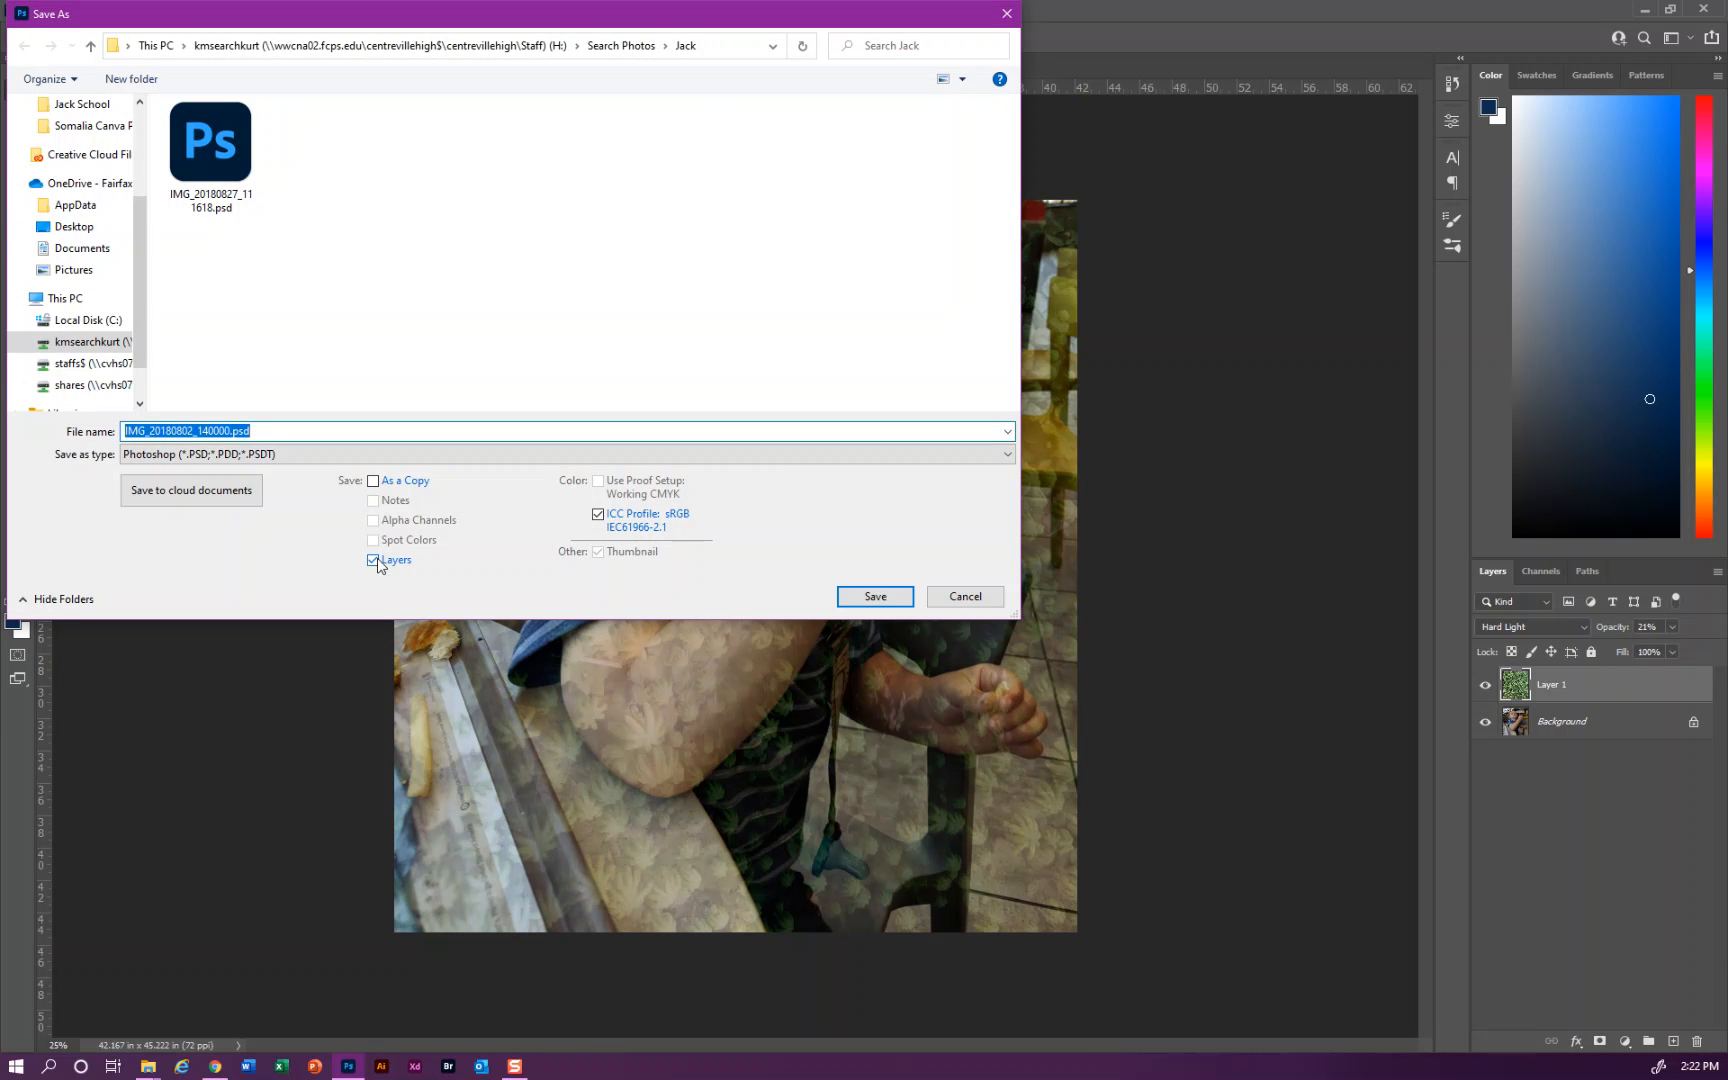
text(las)
key(BackSpace)
key(BackSpace)
key(BackSpace)
text(search_katherin)
key(BackSpace)
key(BackSpace)
key(BackSpace)
key(BackSpace)
text(arine)
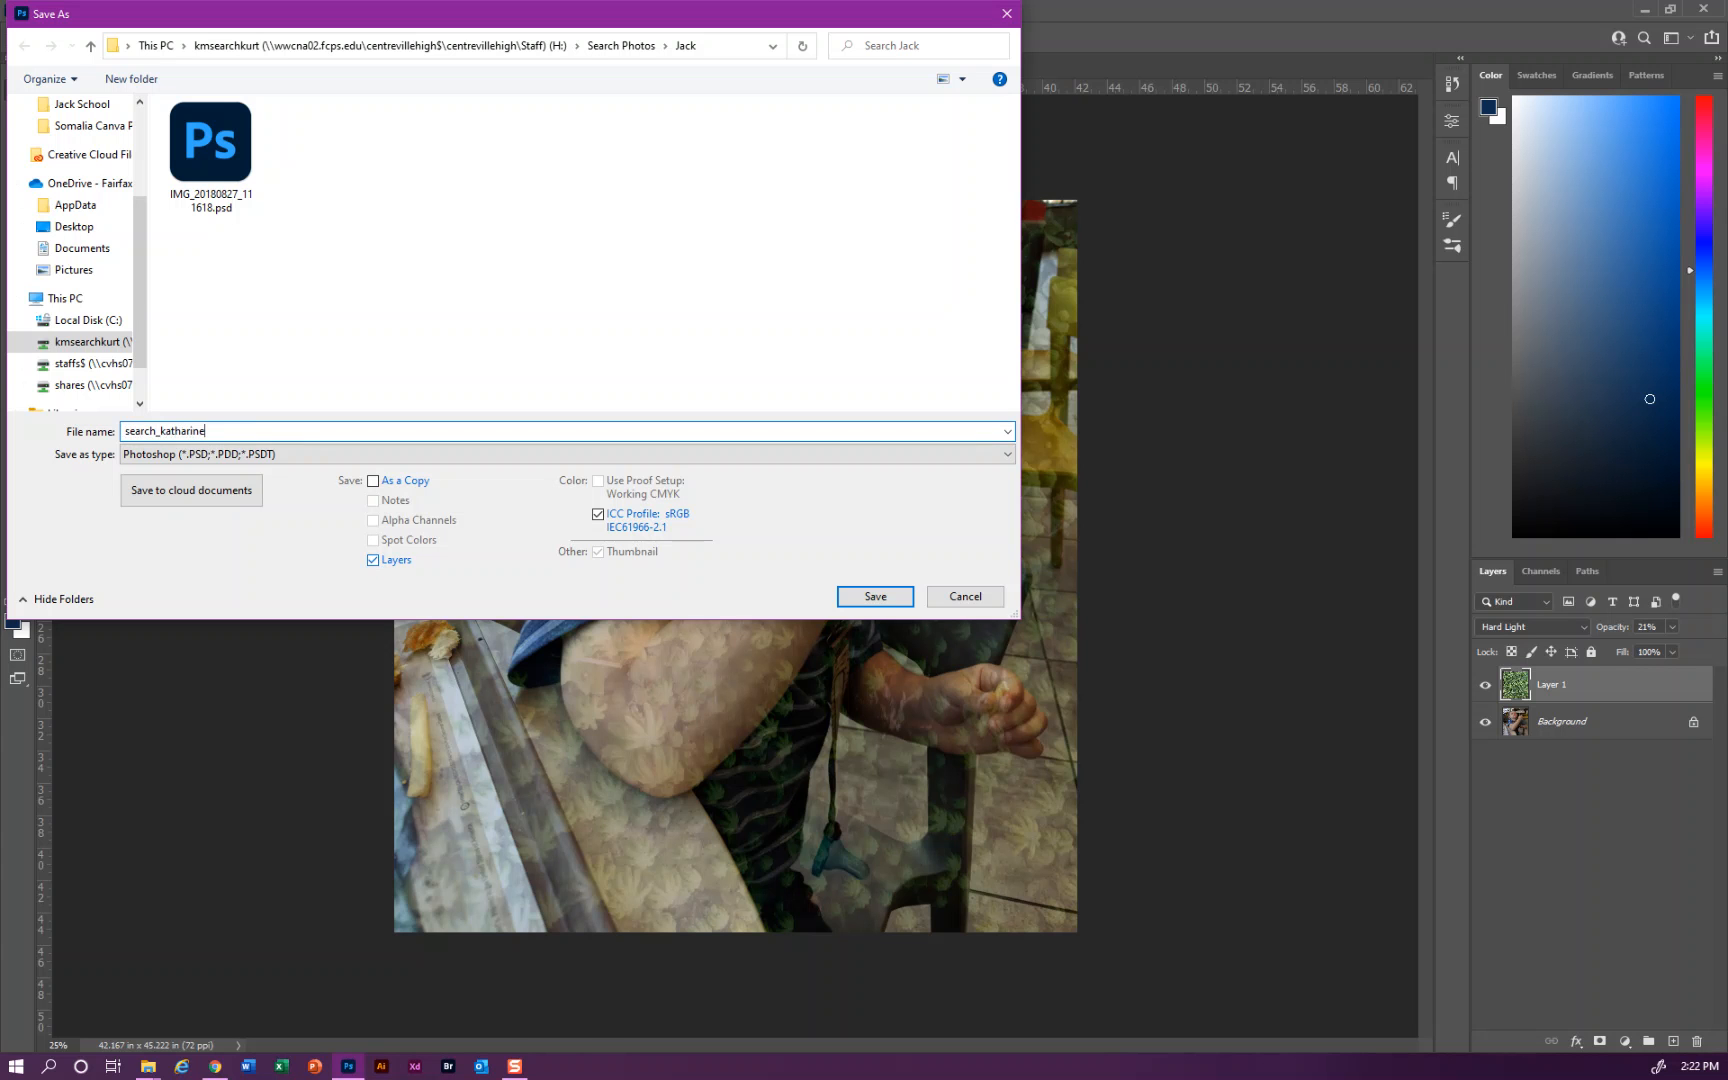
text(_texture)
Choose JPEG as the file format and save with Maximum quality 10 and Baseline ("Standard") format.
click(267, 462)
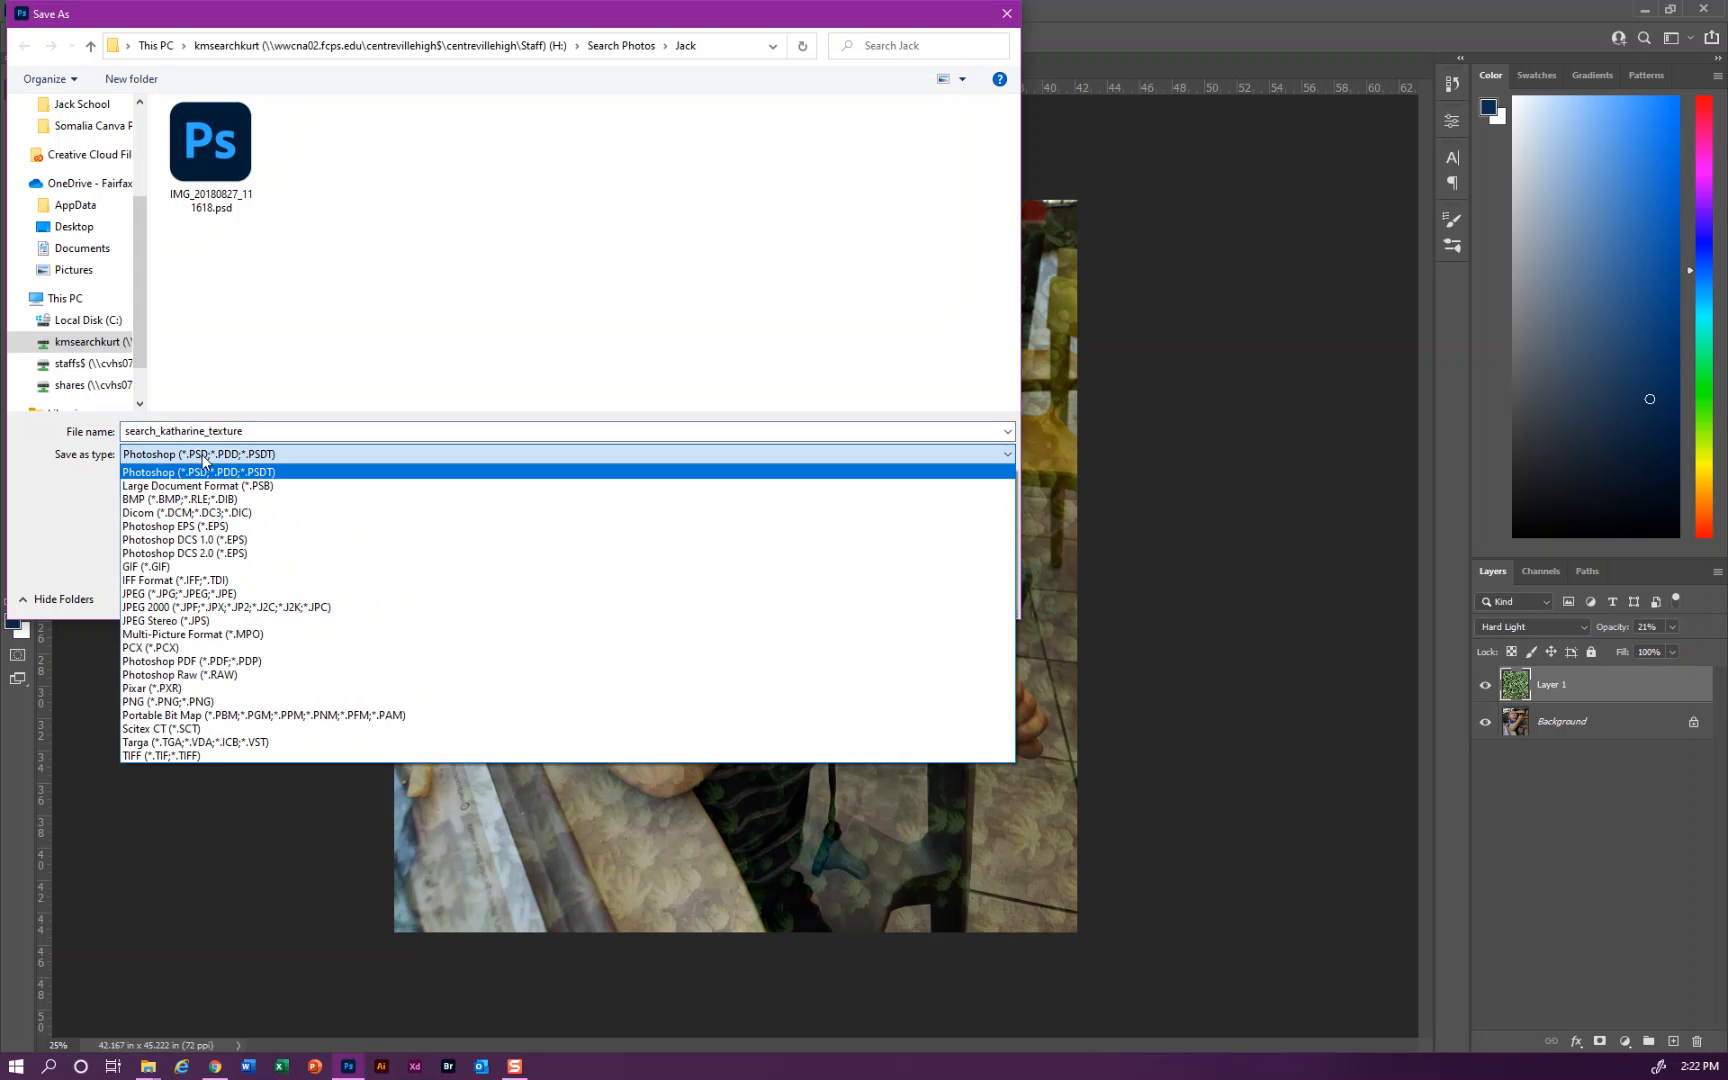
click(237, 594)
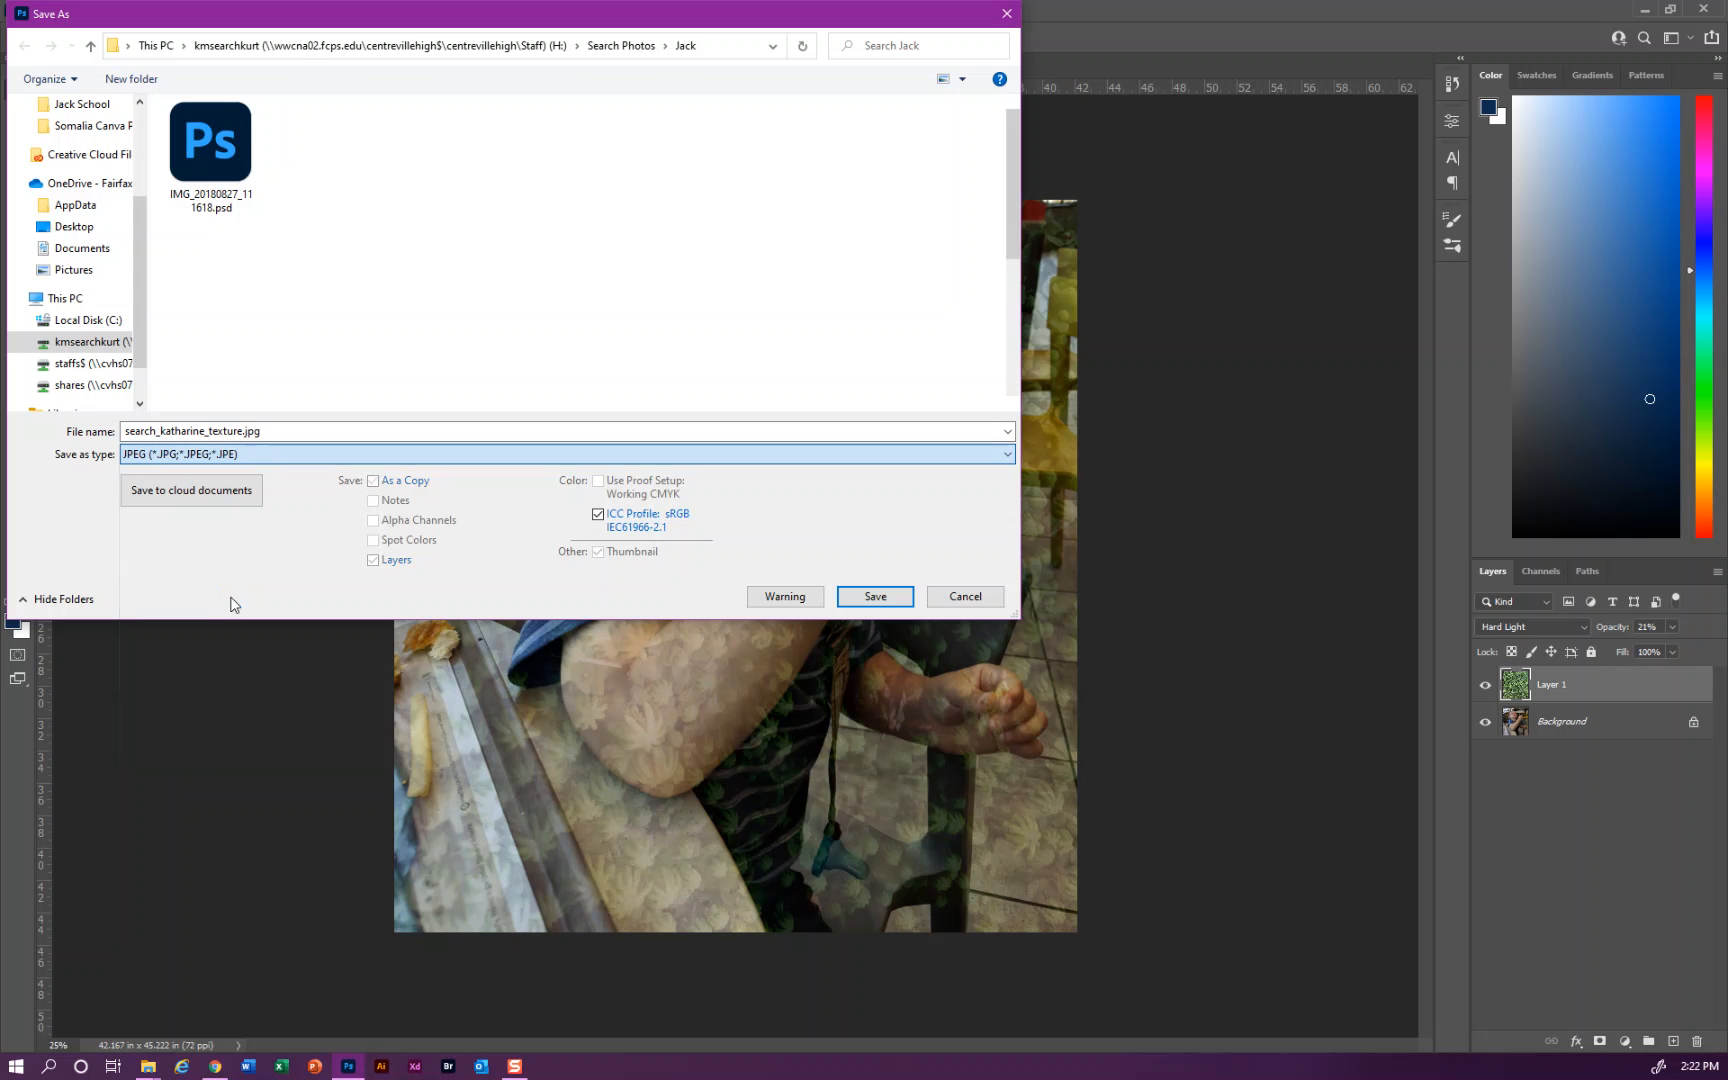
click(866, 597)
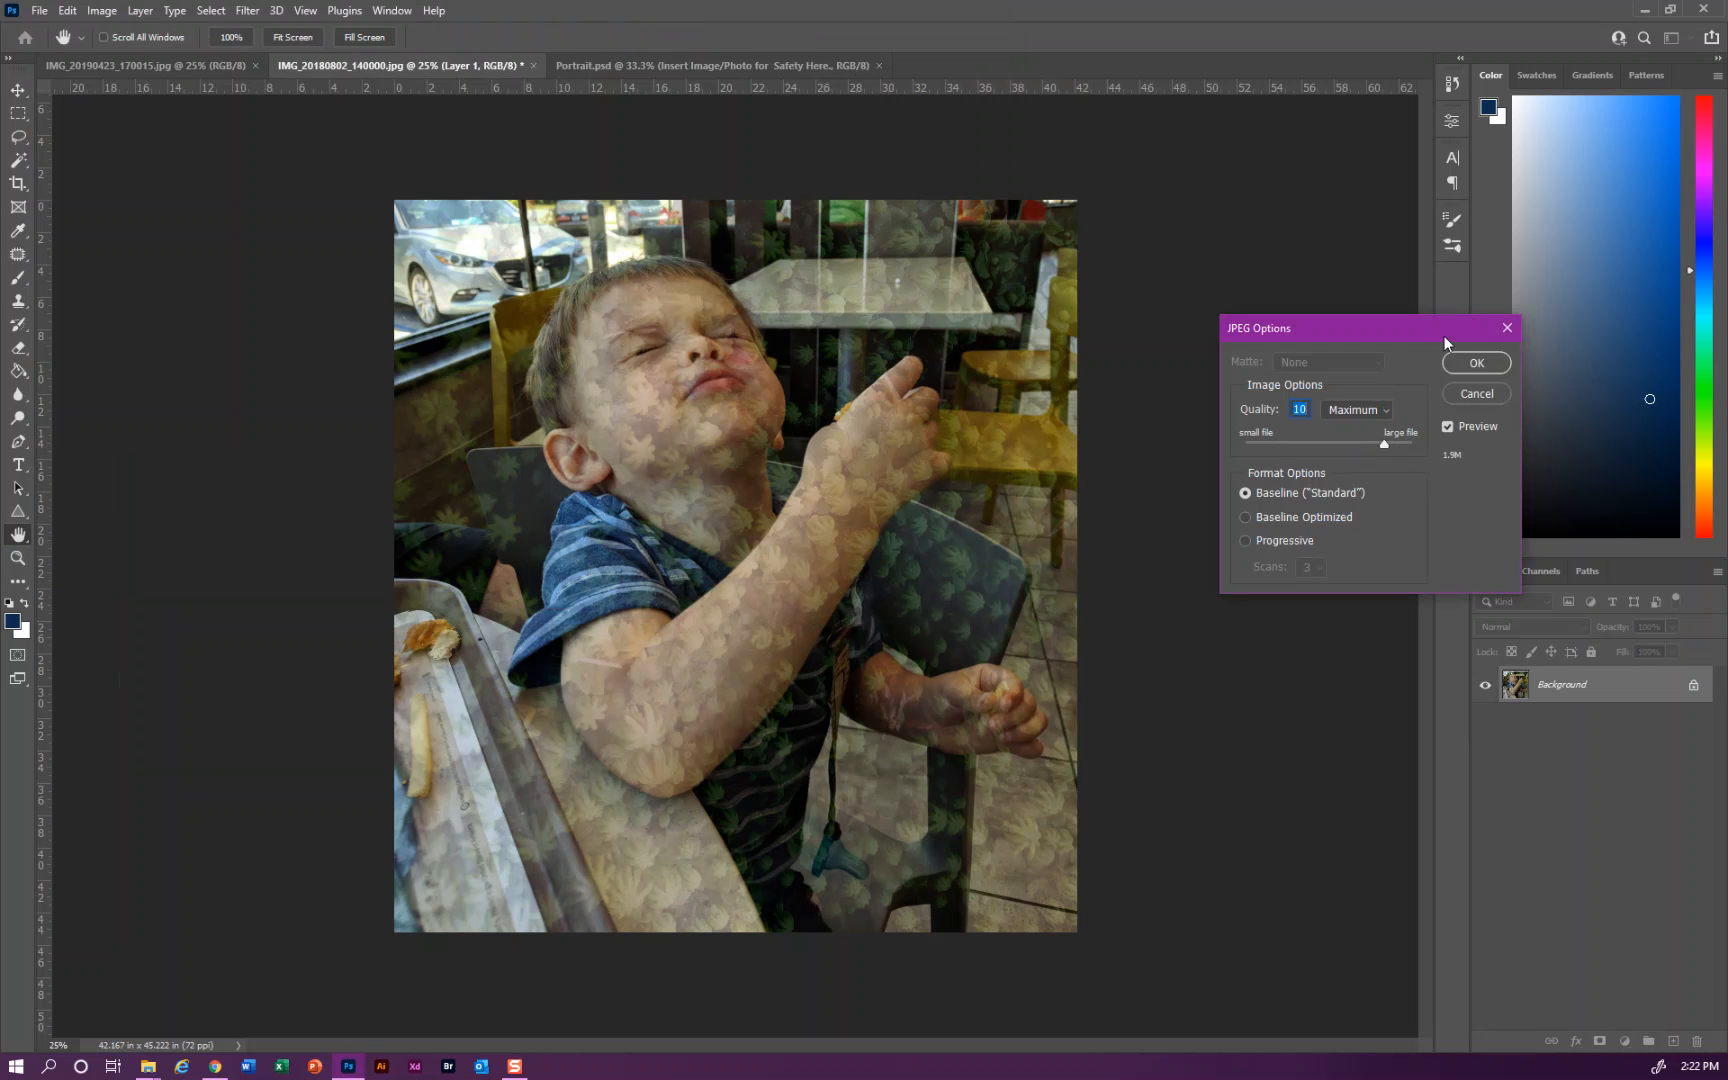
click(1479, 362)
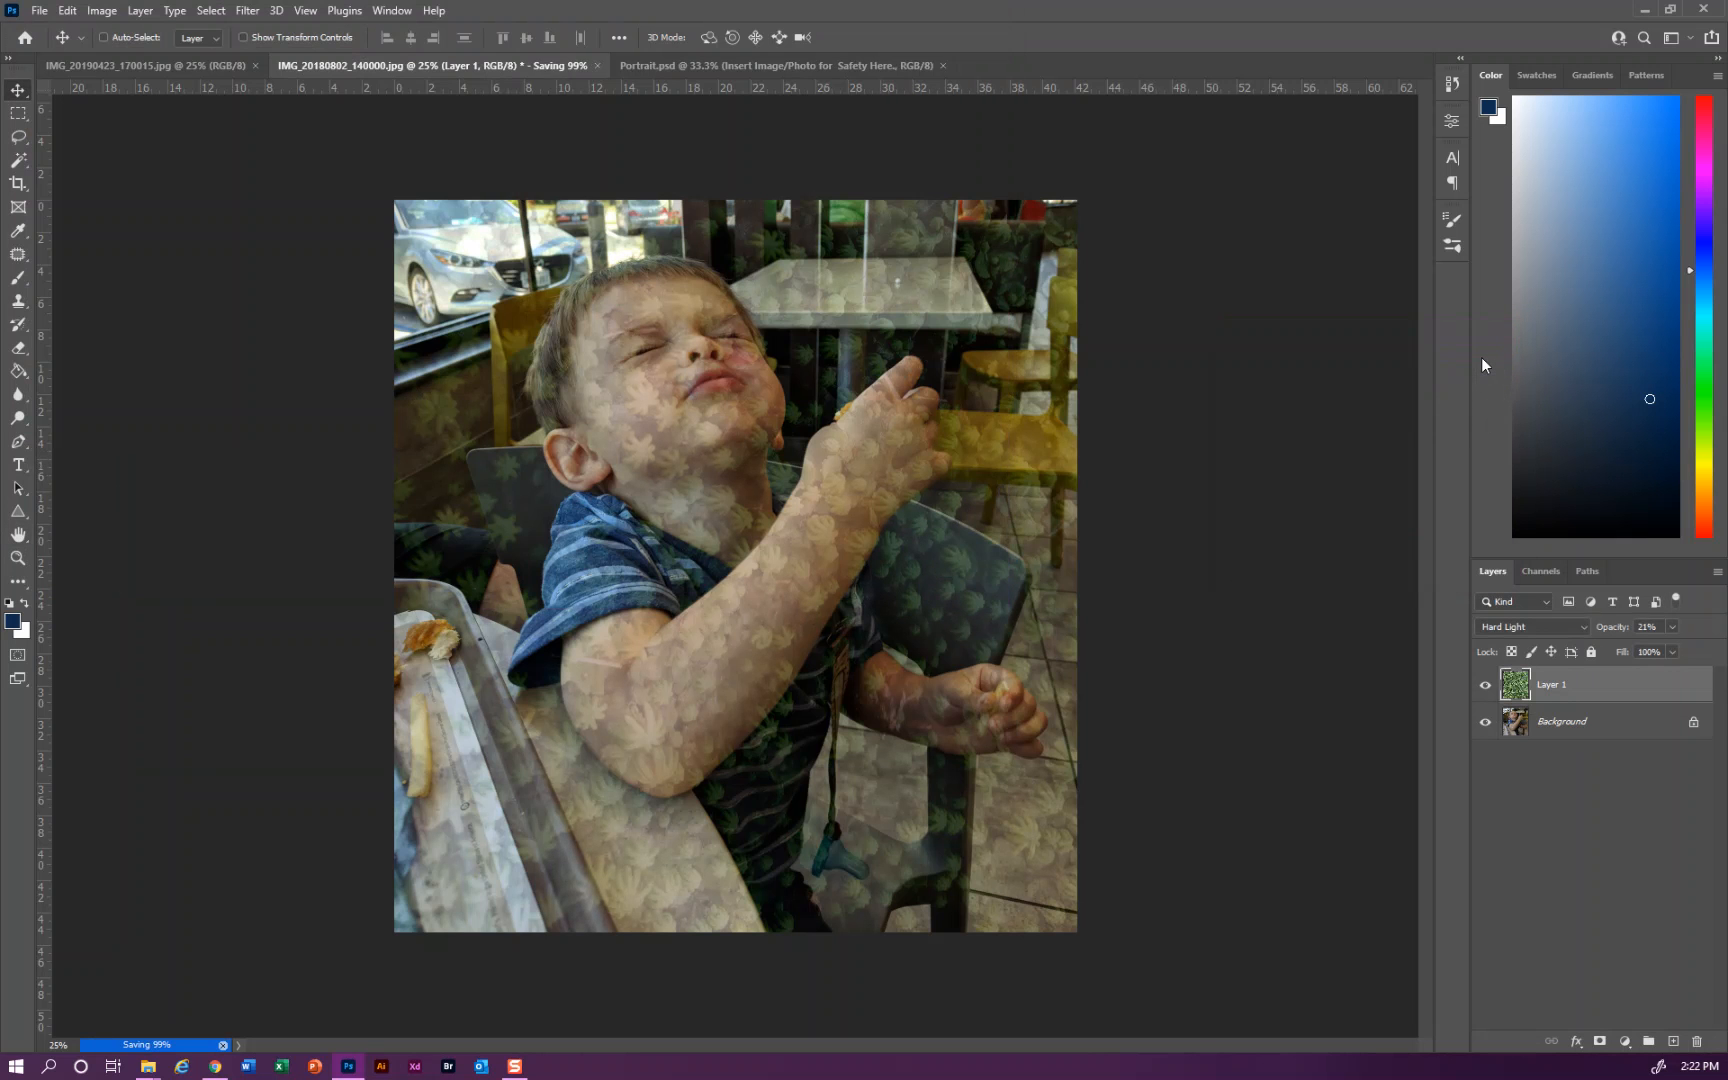